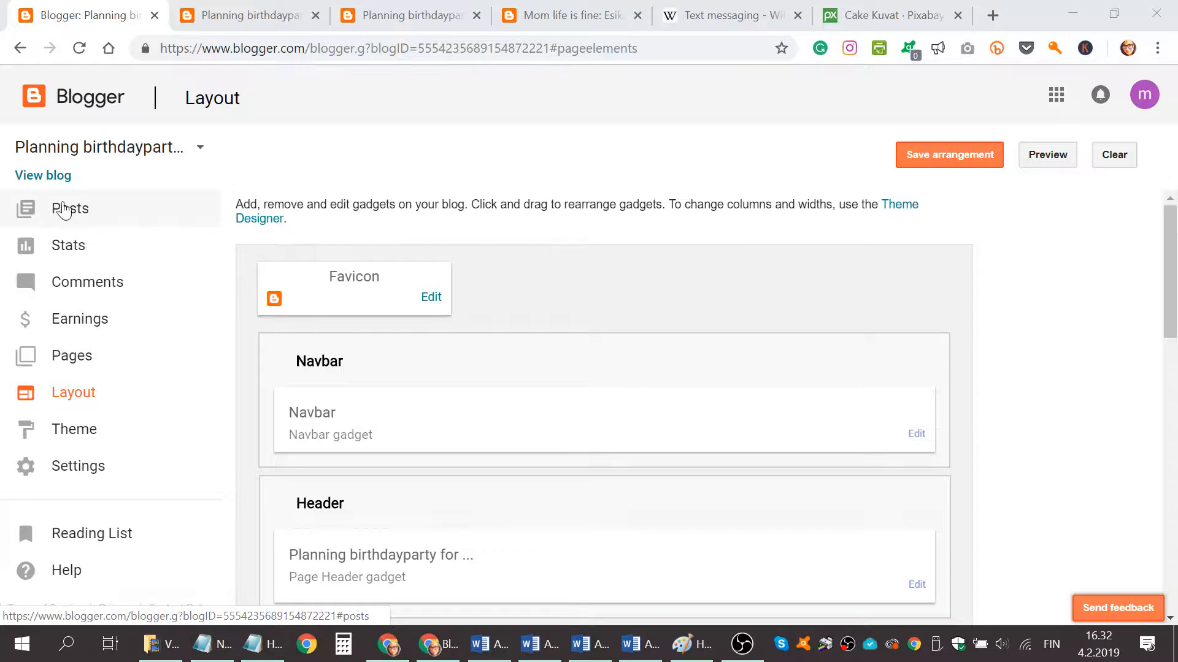
Start a new blog post and title it "Cake ideas for birthday party for kids".
click(76, 218)
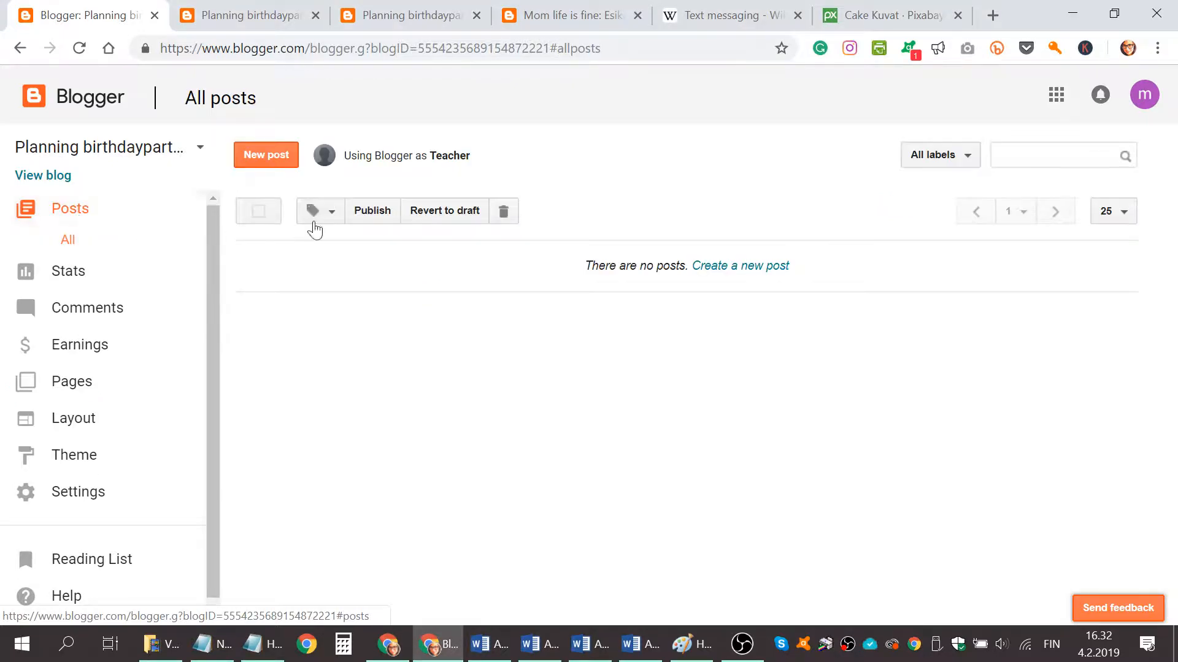
click(283, 161)
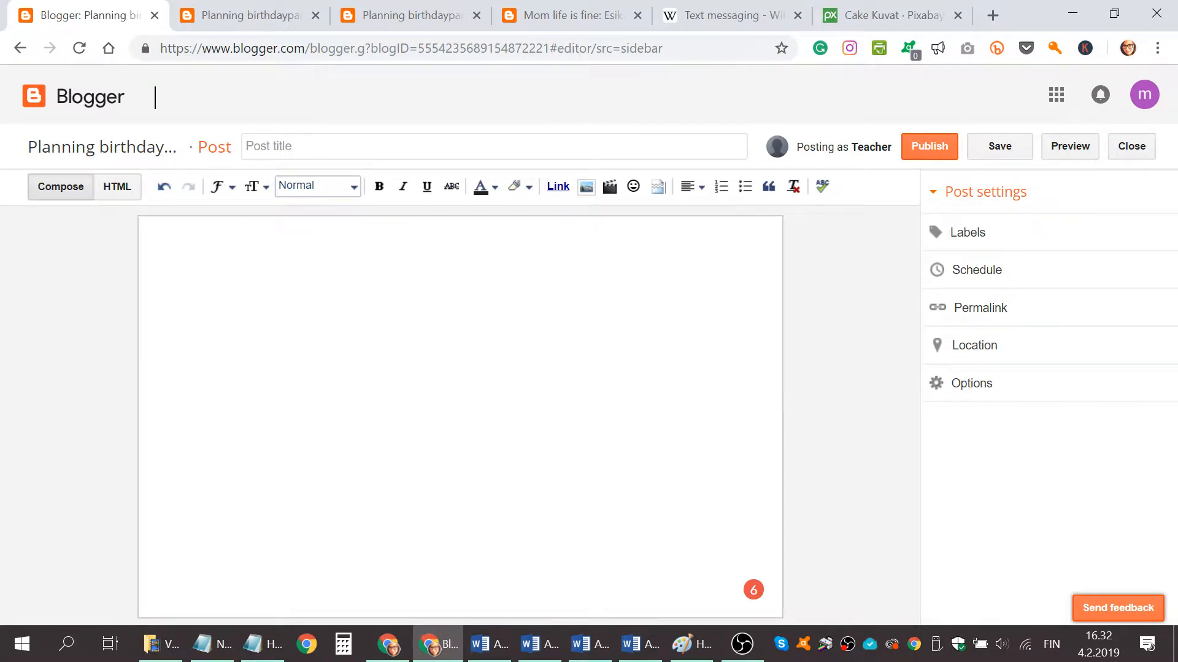
click(286, 147)
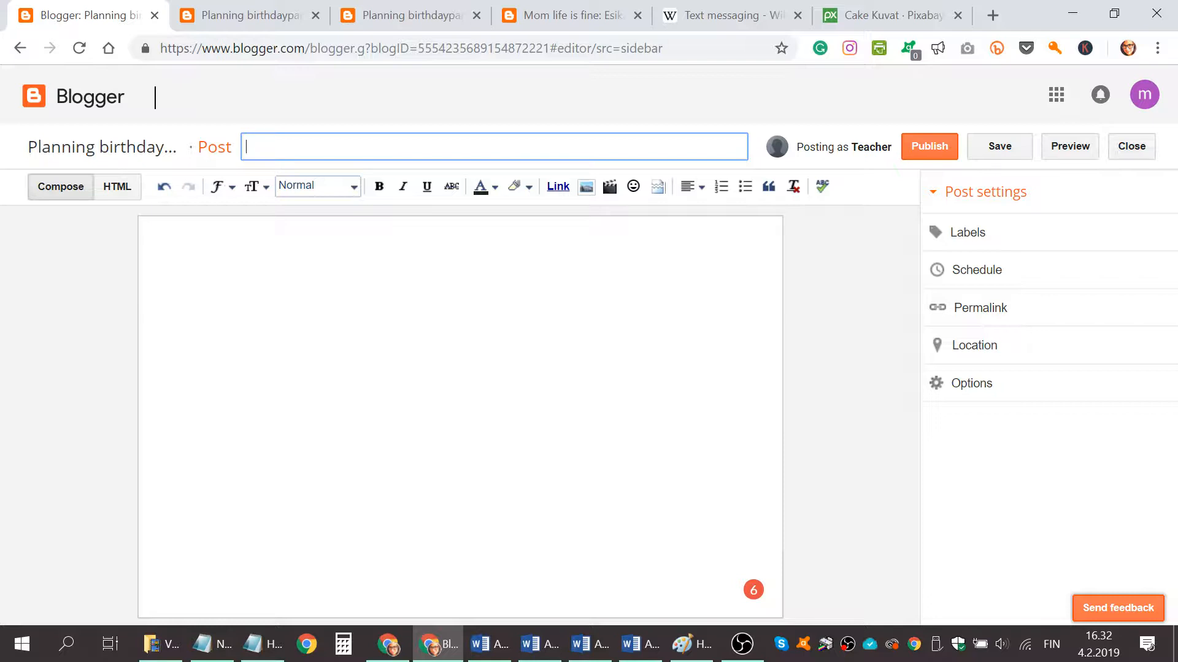
text(Cake ideas)
text(for birthday p)
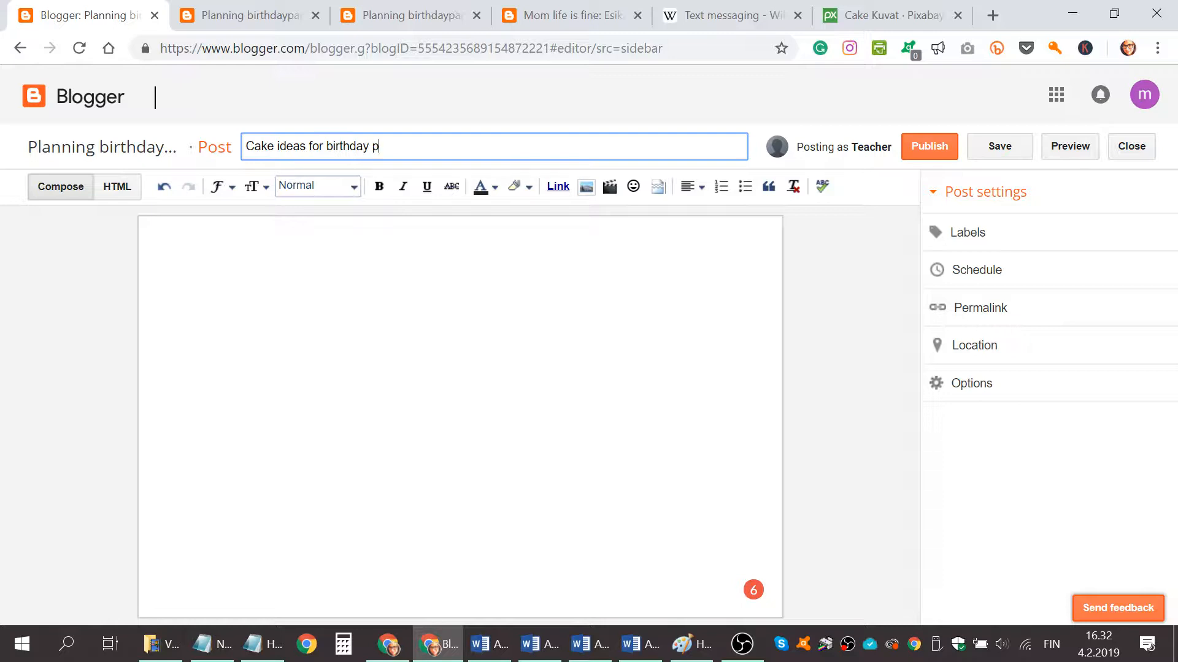
text(arty for kids)
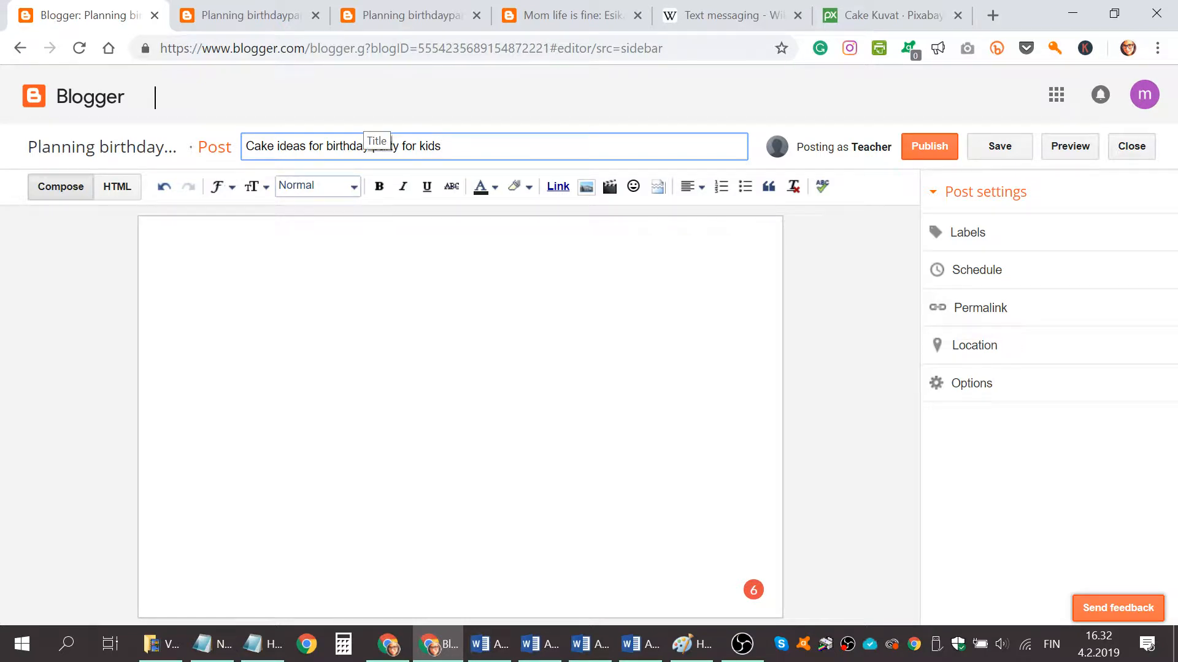
key(Tab)
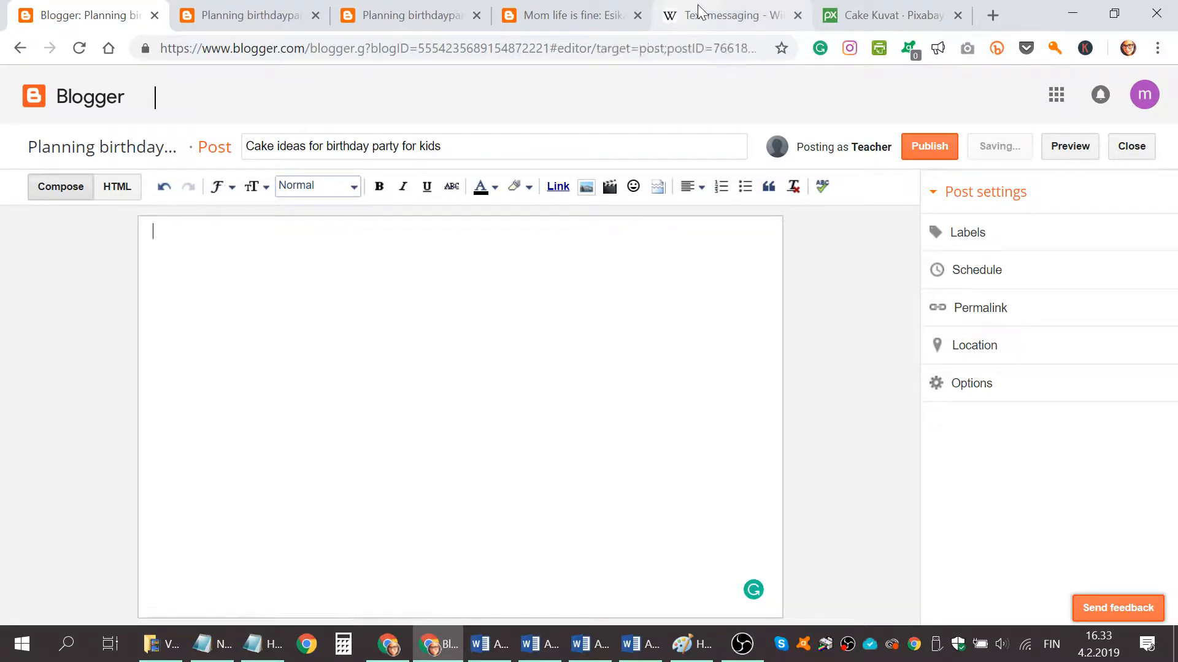
Copy the opening paragraphs of the Wikipedia "Text messaging" article and paste them into the post body.
click(699, 11)
click(184, 270)
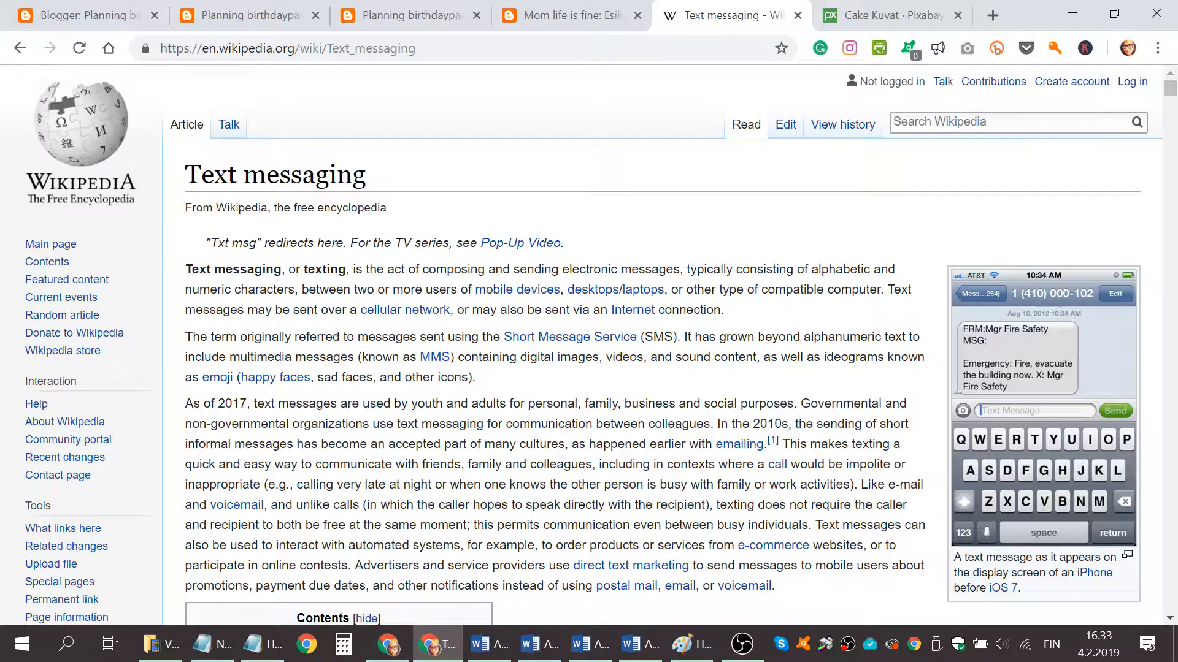
drag(184, 270, 817, 587)
key(ctrl+c)
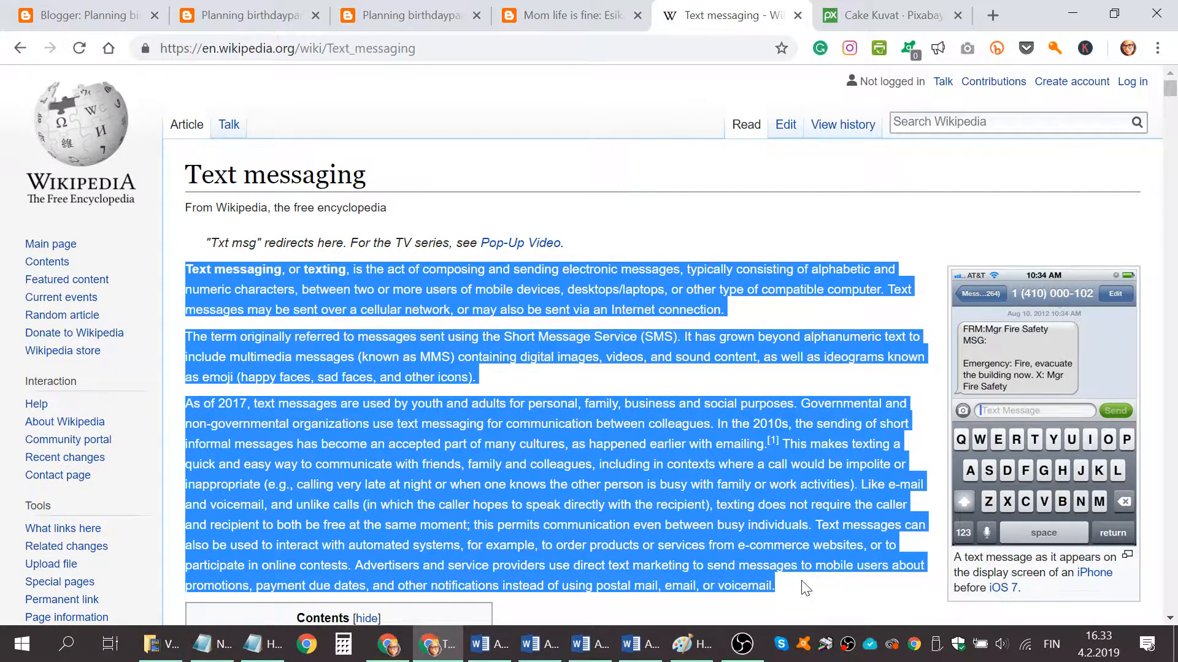
click(78, 24)
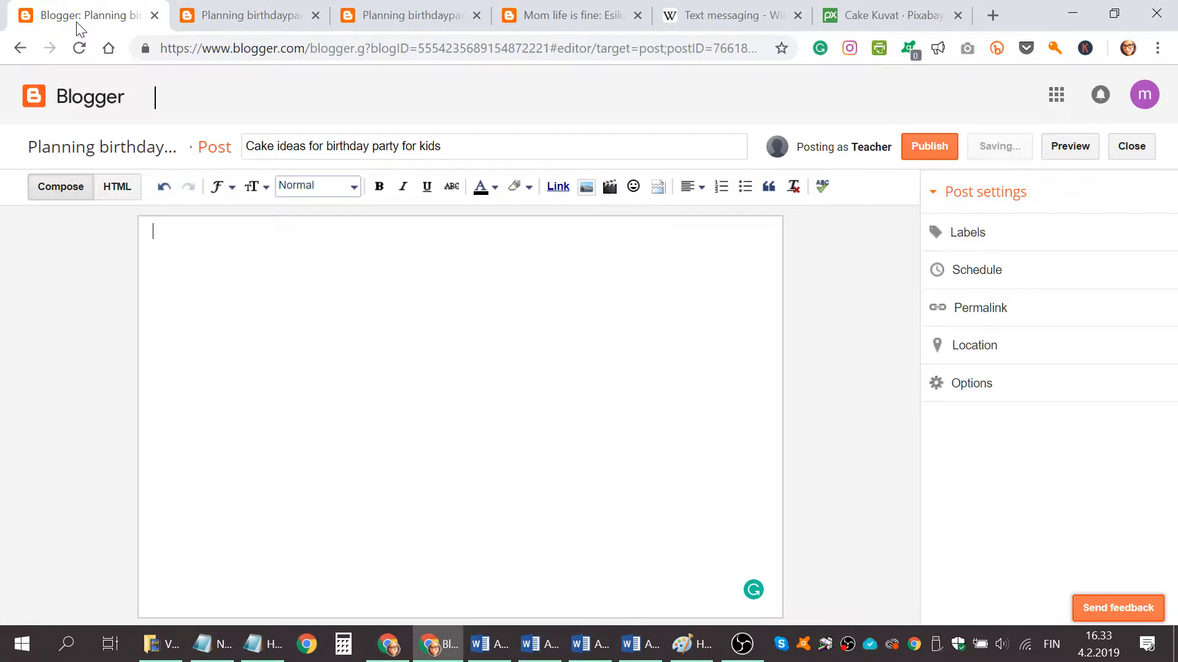
key(ctrl+v)
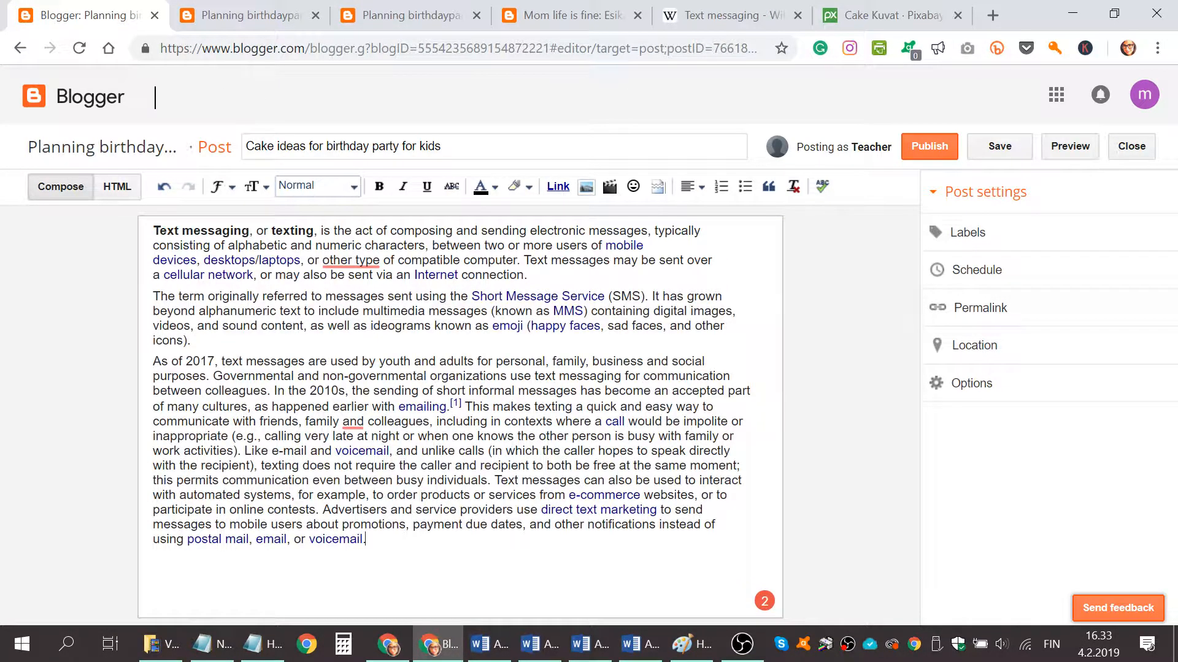
Search YouTube for "cakes for kids" and insert the "Top 10 Cake Decoration Birthday for girls" video after the second paragraph.
key(Return)
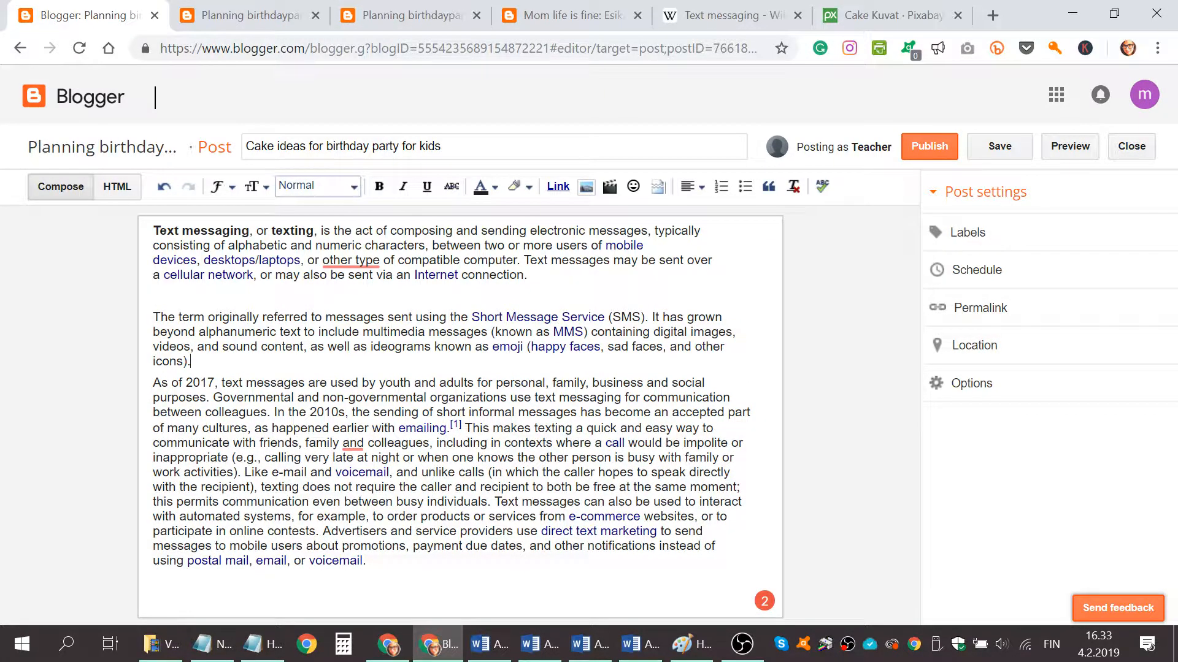
key(Return)
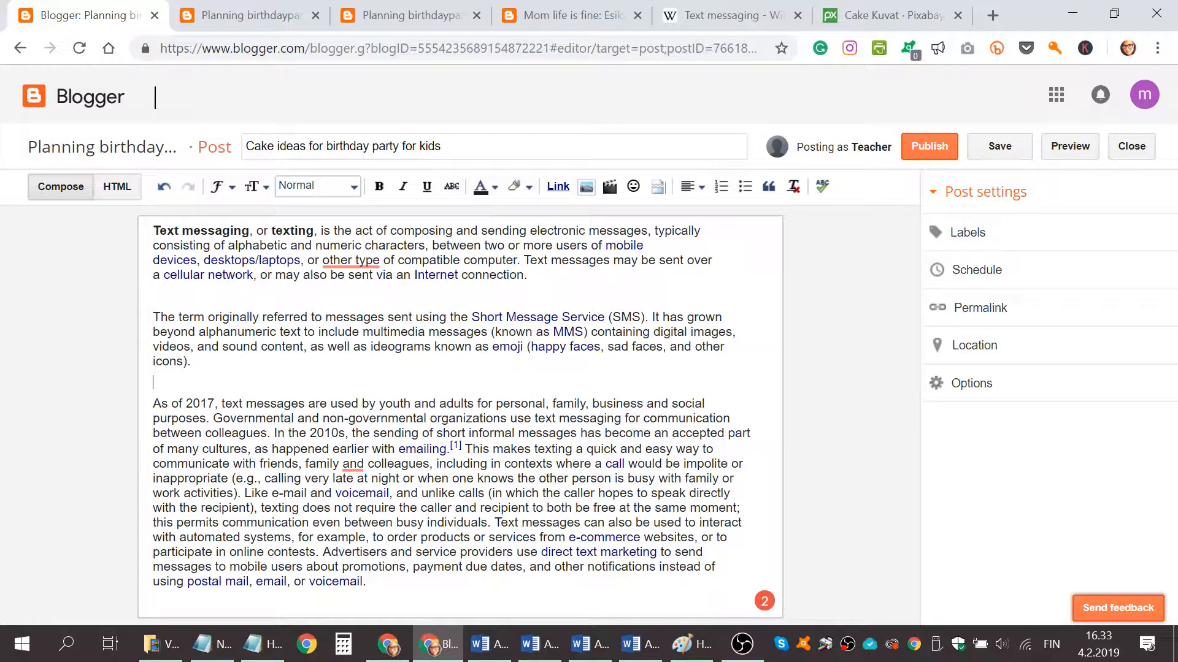
click(609, 187)
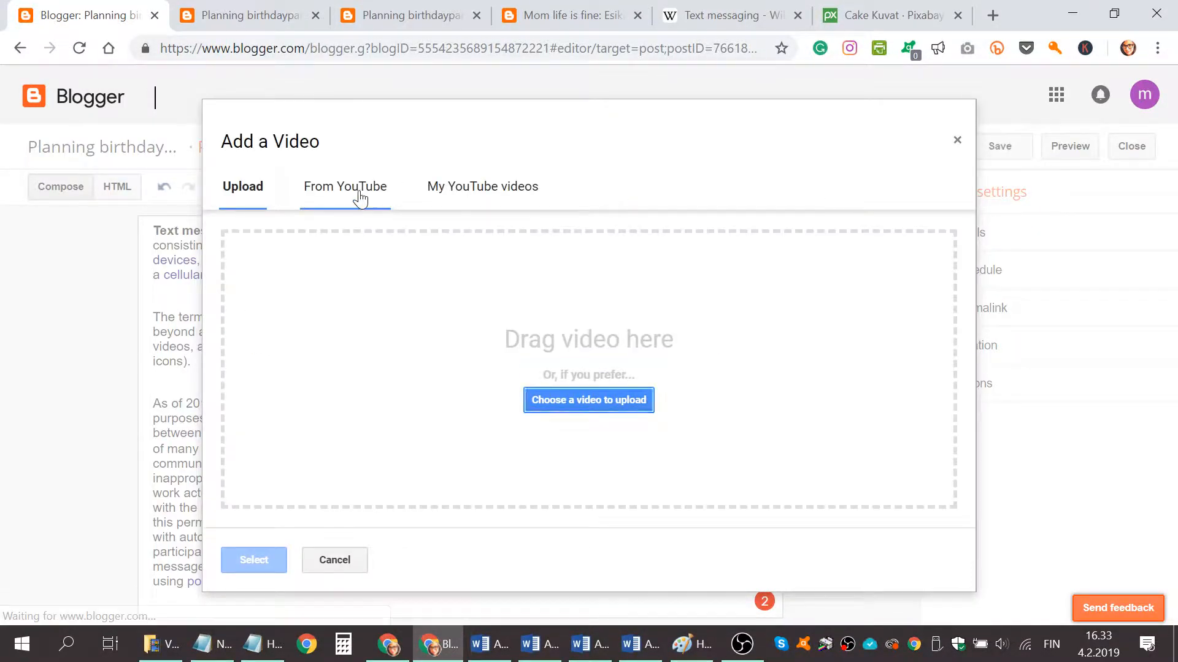
click(361, 194)
text(ca)
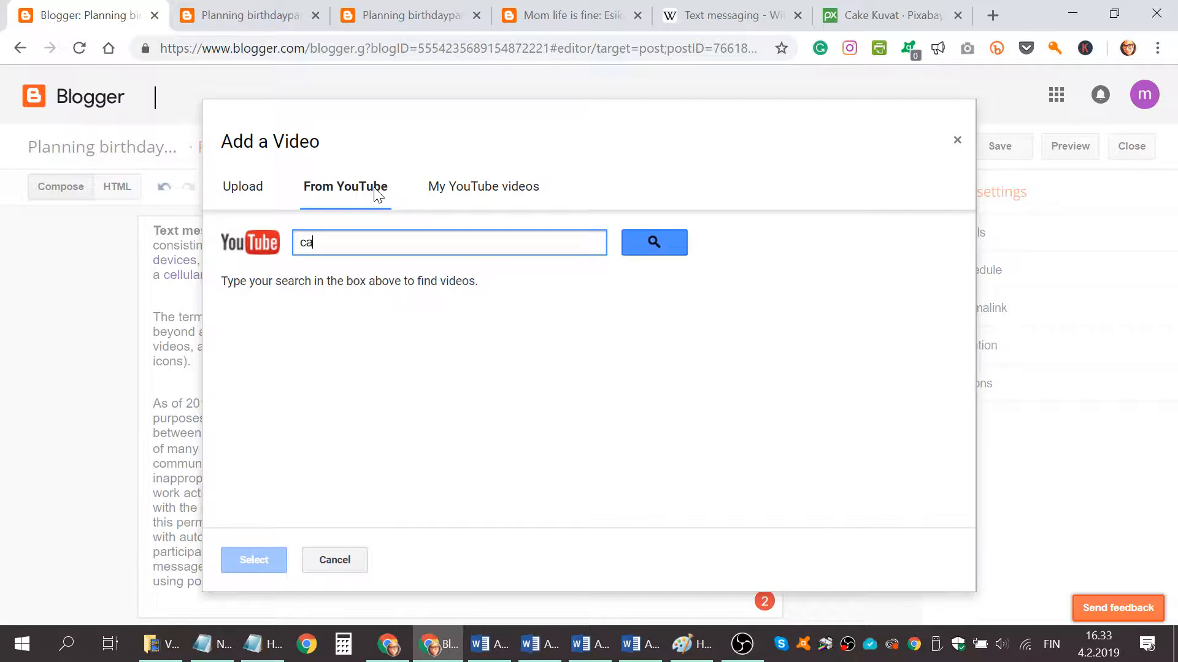
text(kes for kids)
key(Return)
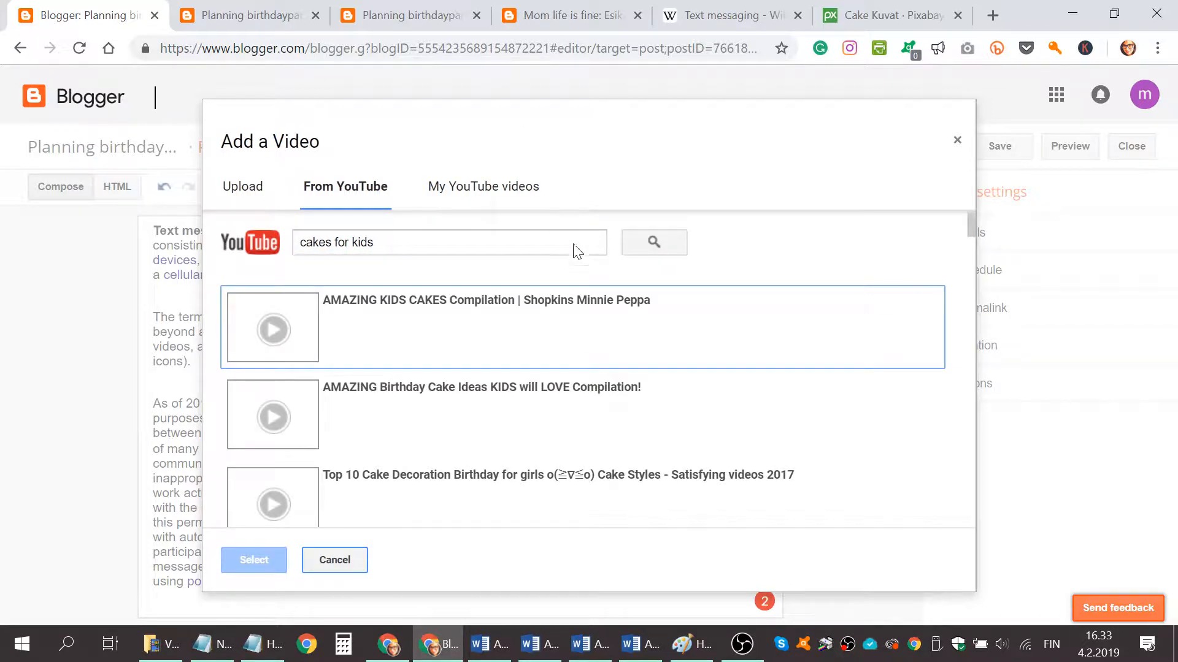
scroll(598, 356, down, 3)
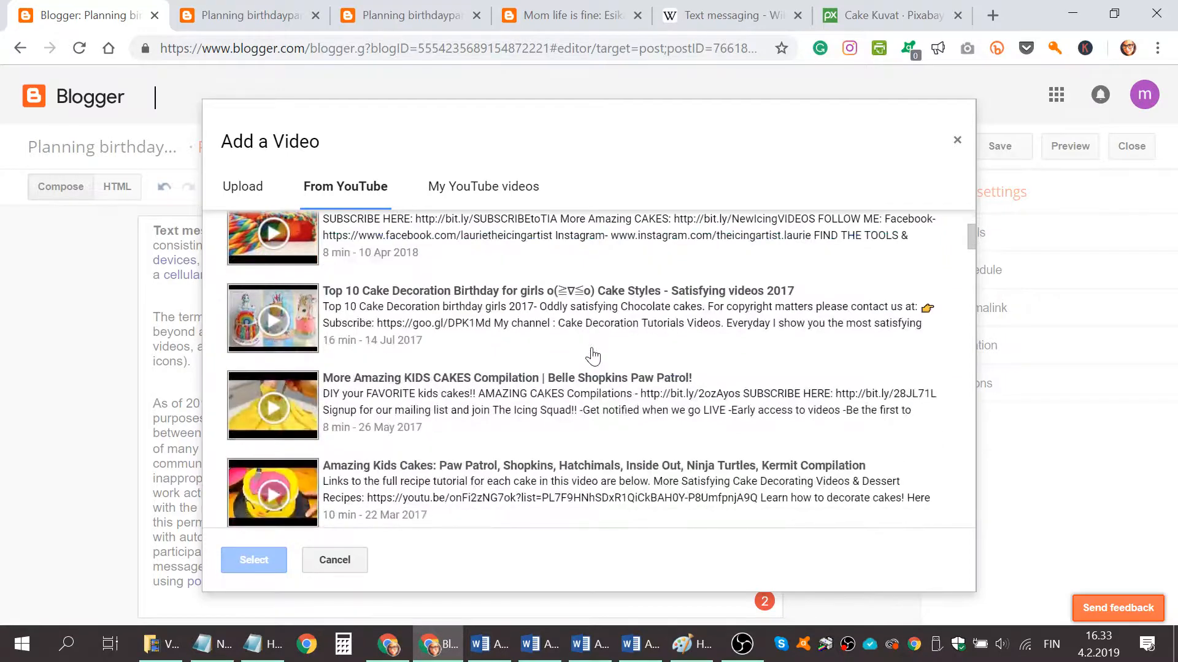
click(421, 313)
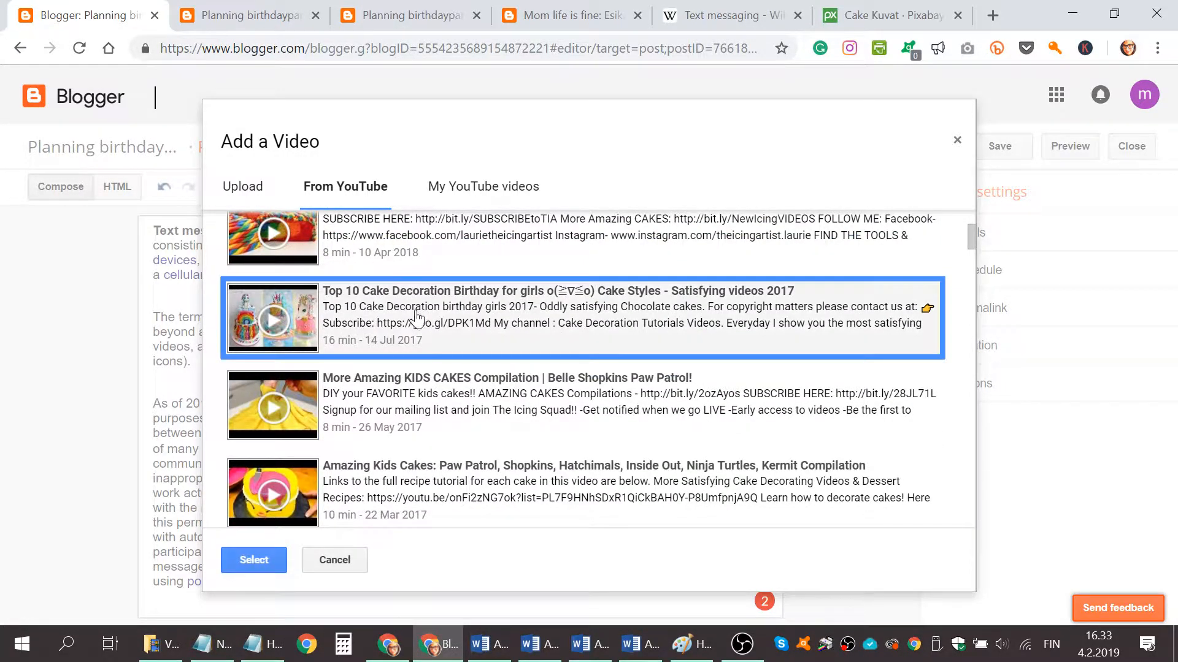
click(240, 558)
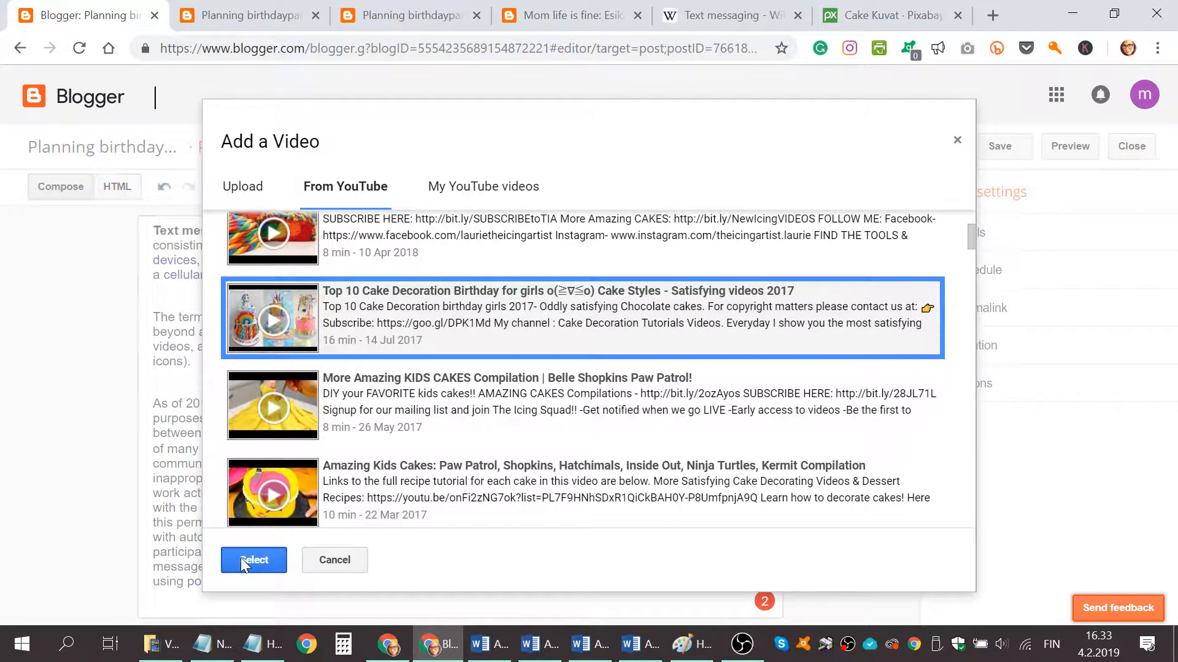
Insert the YouTube video "Making Squishy Strawberry Cake with Play Doh for Kids" inside the third paragraph.
scroll(507, 431, down, 2)
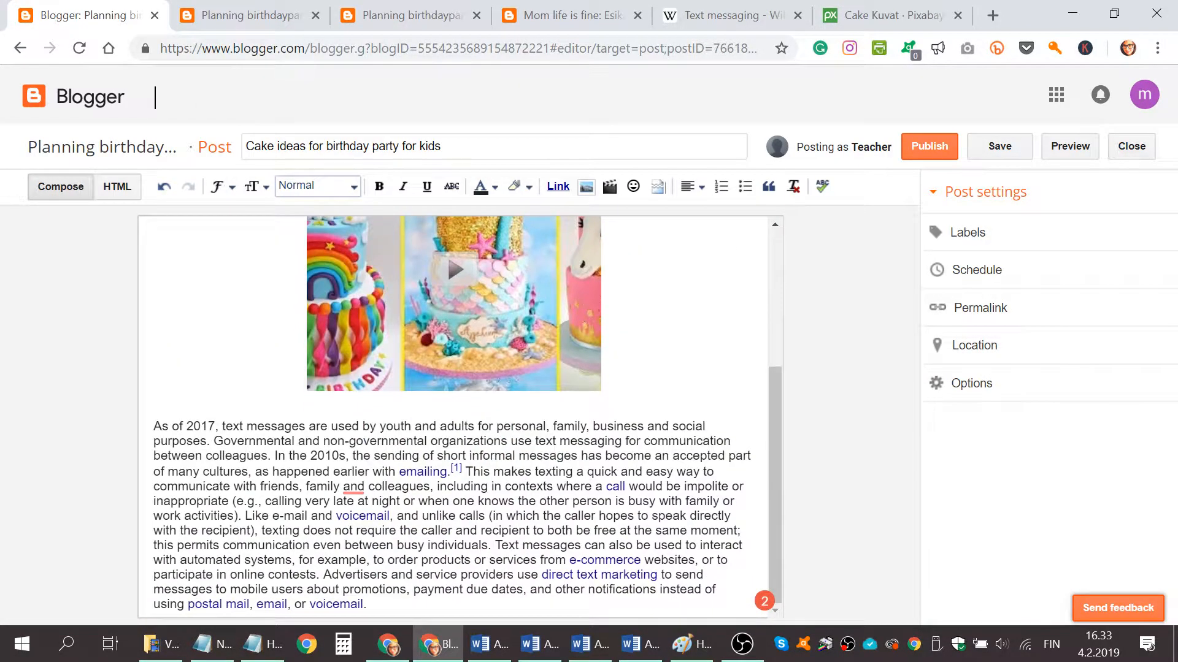
key(Return)
key(Return)
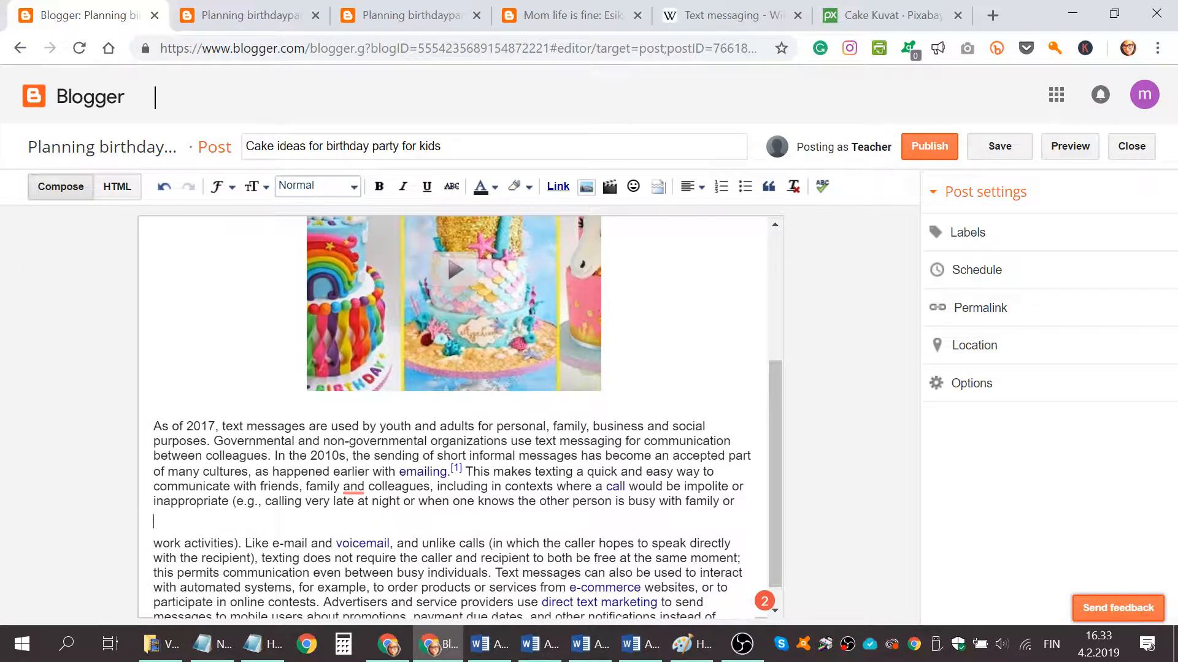
click(609, 187)
scroll(503, 353, down, 3)
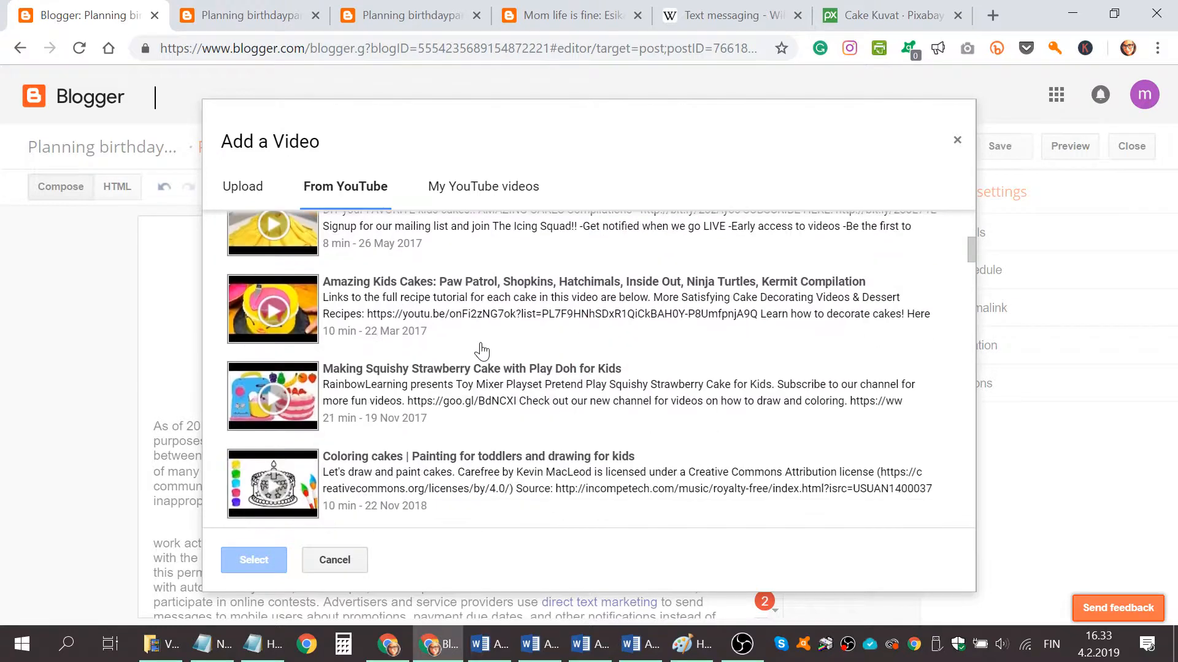
scroll(368, 402, down, 2)
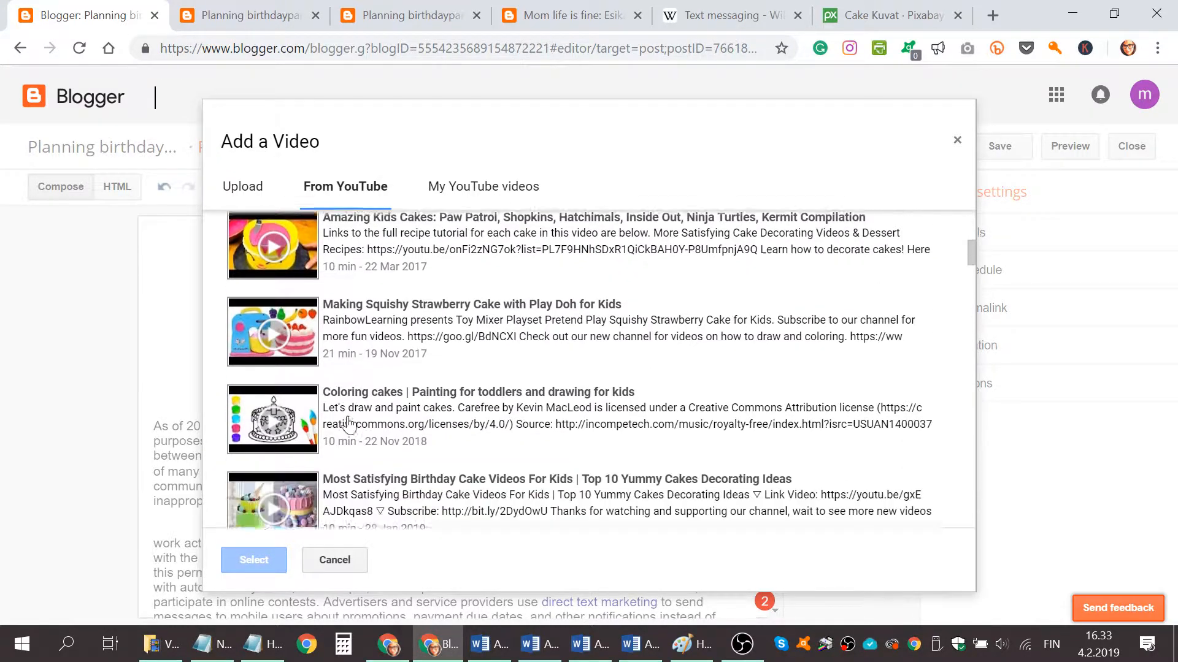
click(392, 309)
click(263, 560)
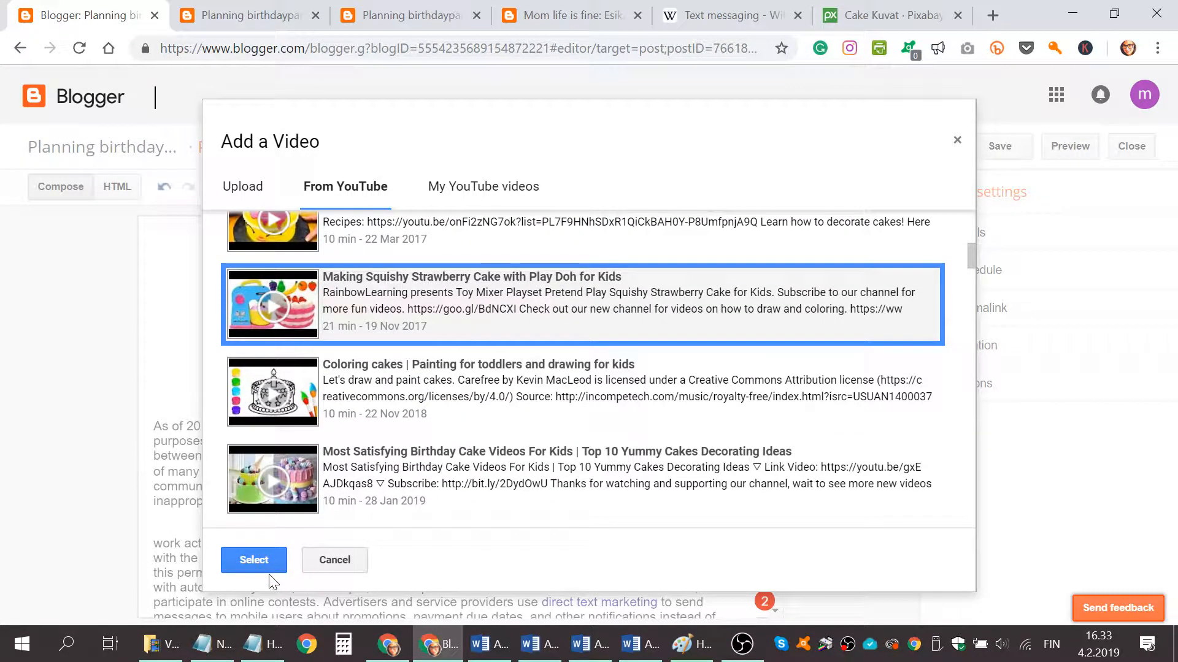
scroll(477, 435, down, 4)
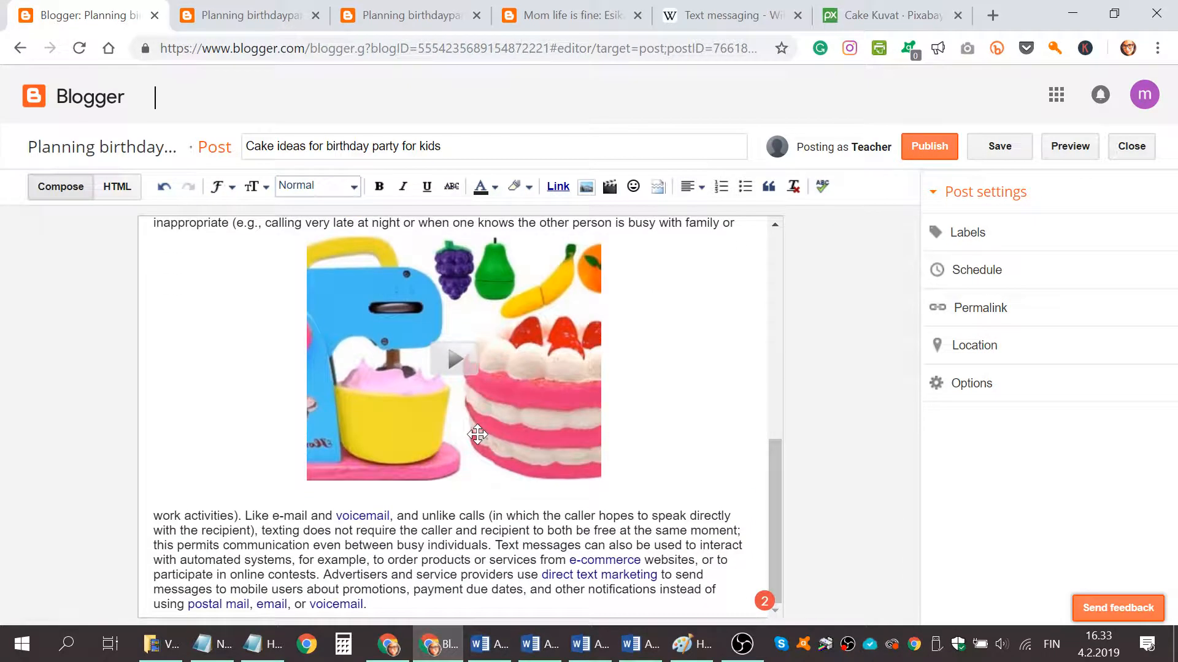
Right-align the strawberry cake video.
scroll(477, 435, up, 3)
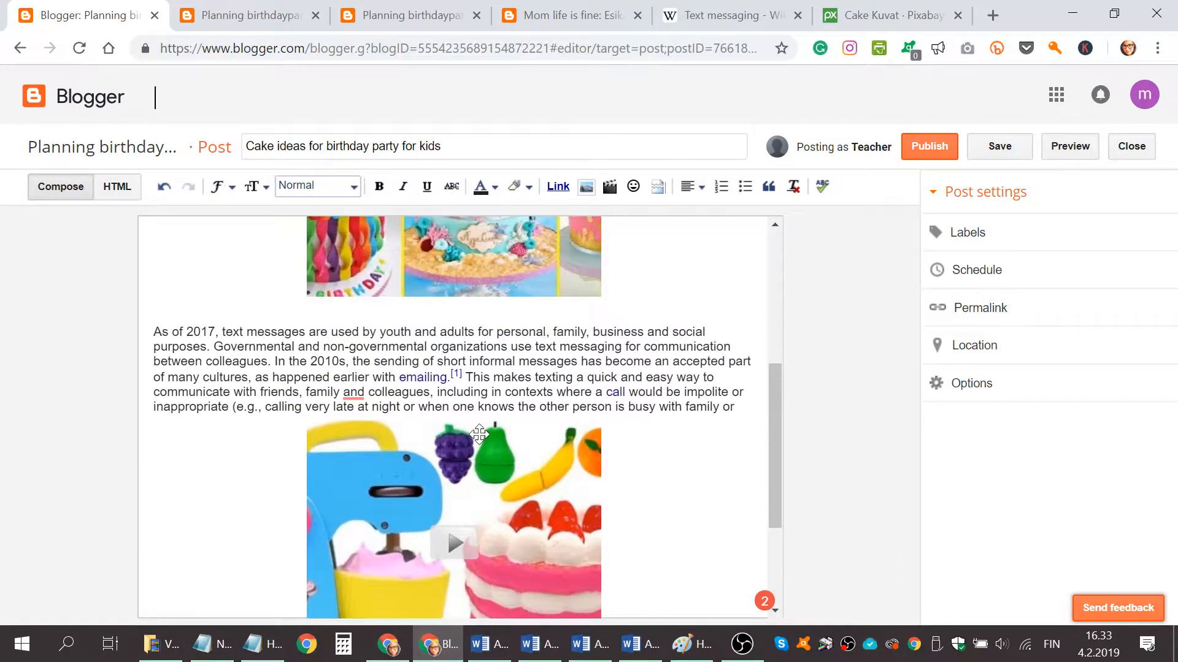
click(478, 435)
scroll(523, 411, down, 3)
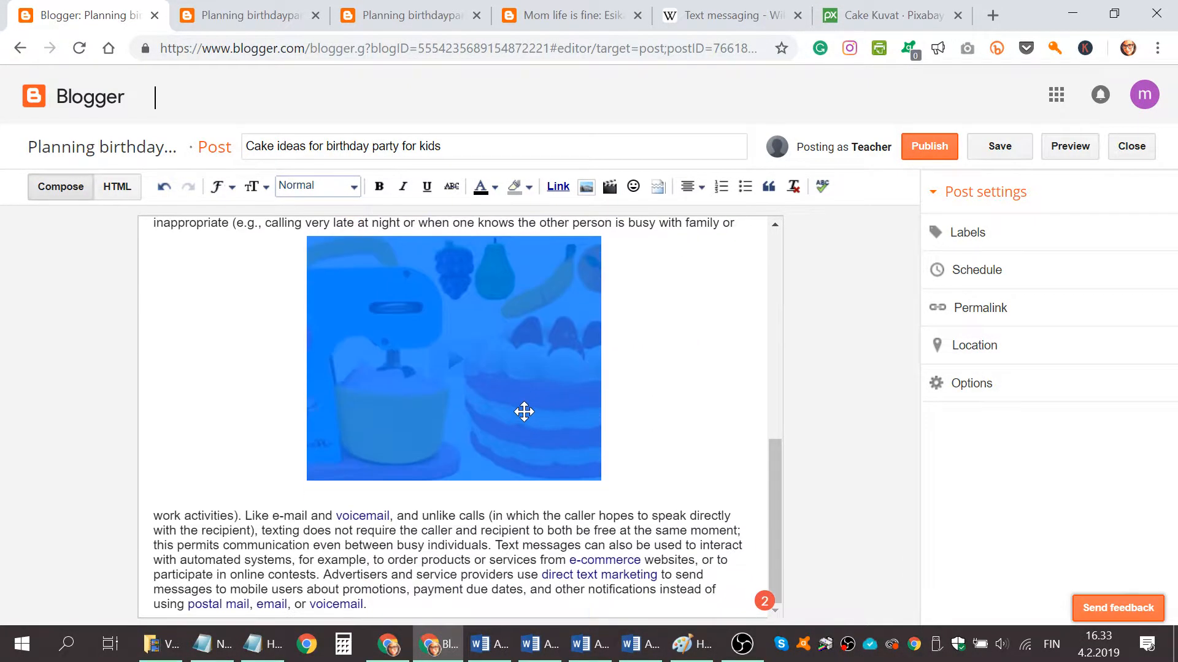
click(706, 190)
click(718, 257)
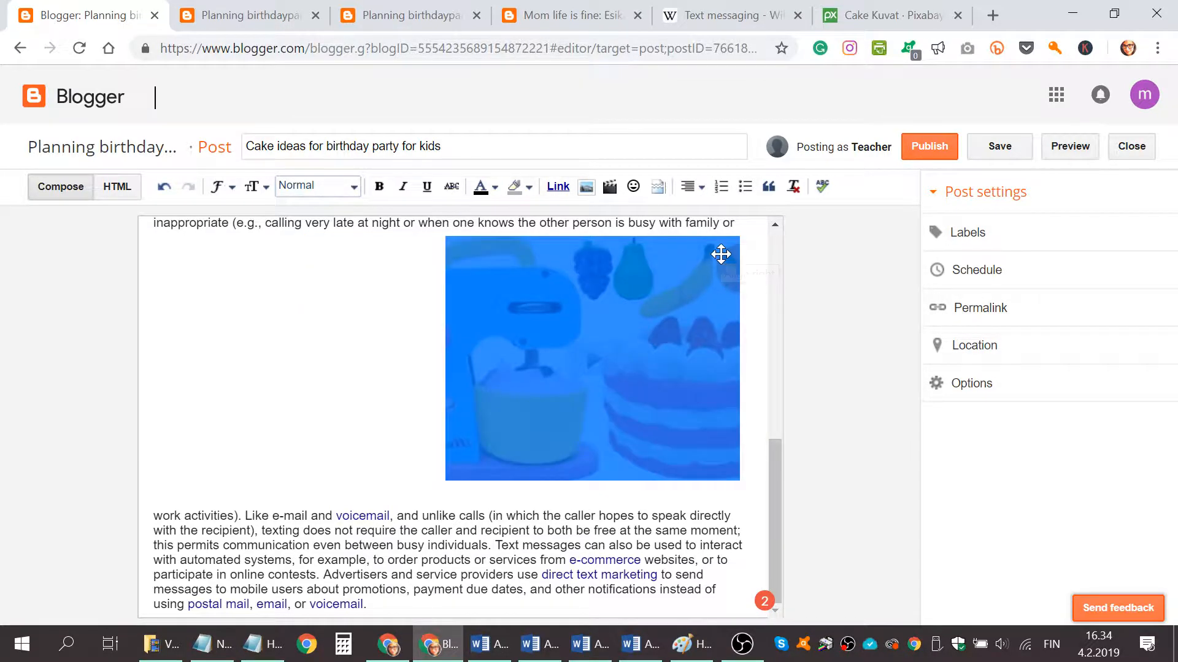
Center-align the strawberry cake video.
click(703, 190)
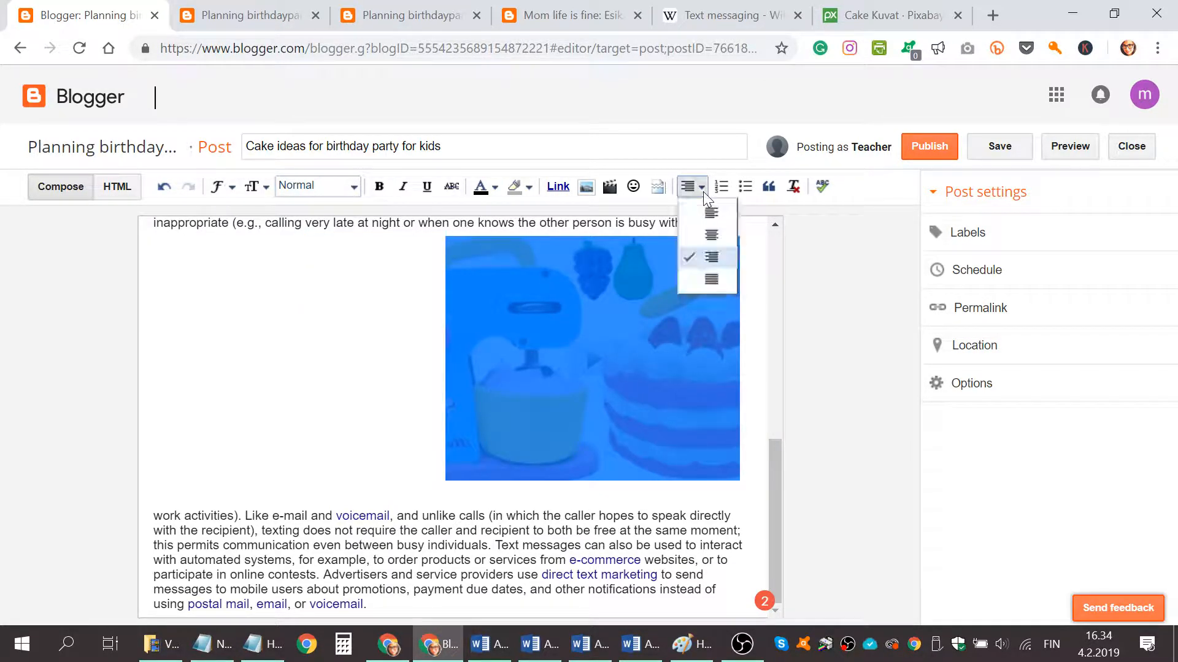
click(710, 230)
click(539, 477)
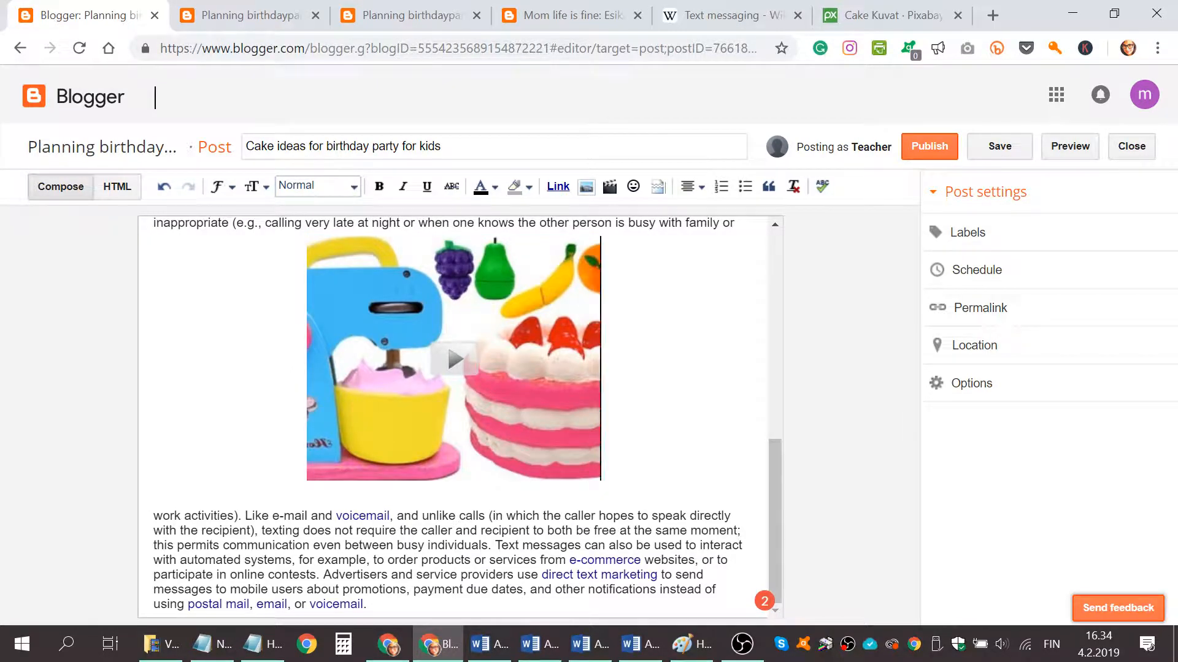
Break the last paragraph after "websites," adding blank lines for another insertion.
click(701, 560)
key(Return)
key(Return)
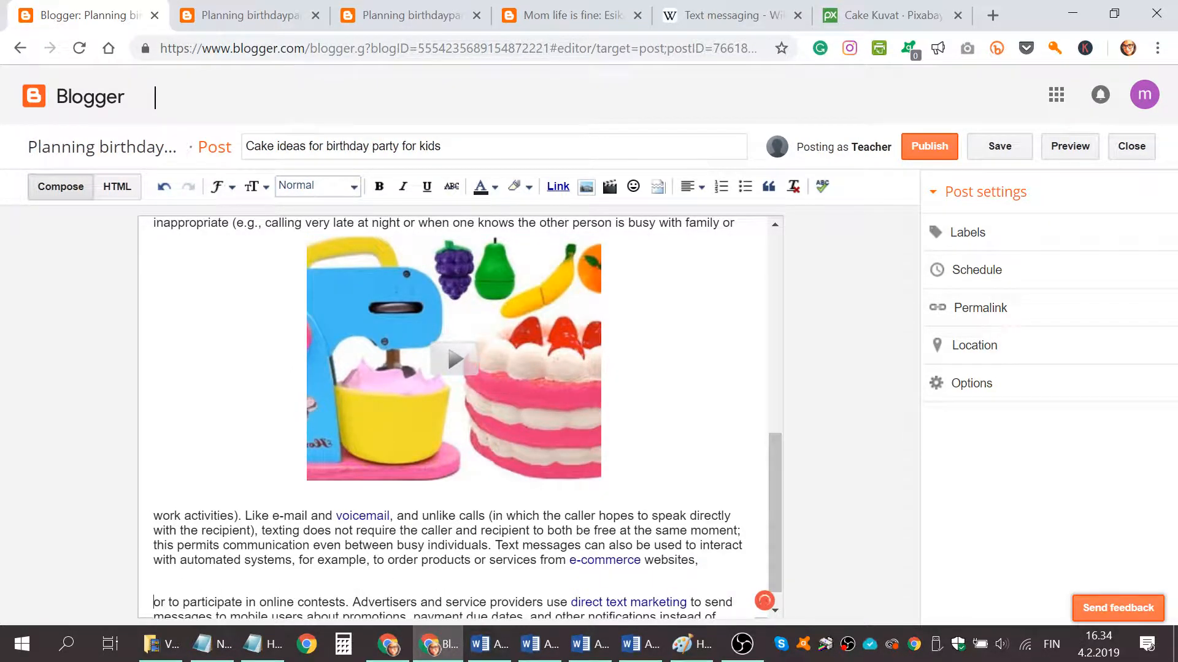
key(Return)
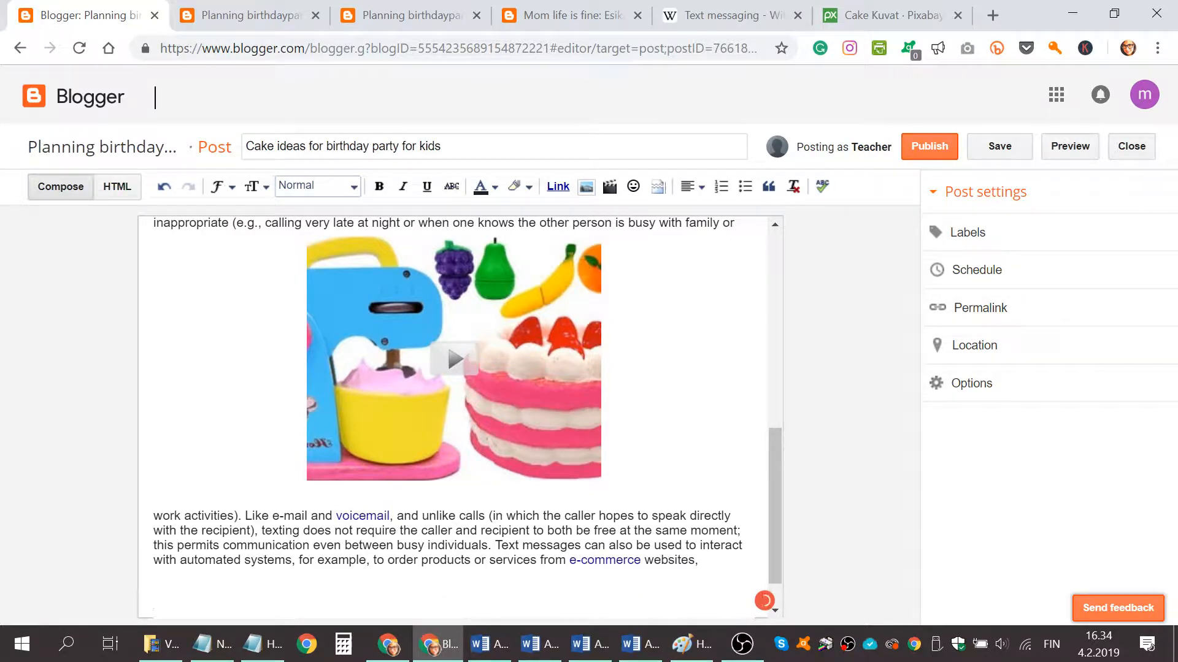
Browse the Pixabay cake photos and open the picture of three girls in chef hats beside a tiered cake.
click(871, 16)
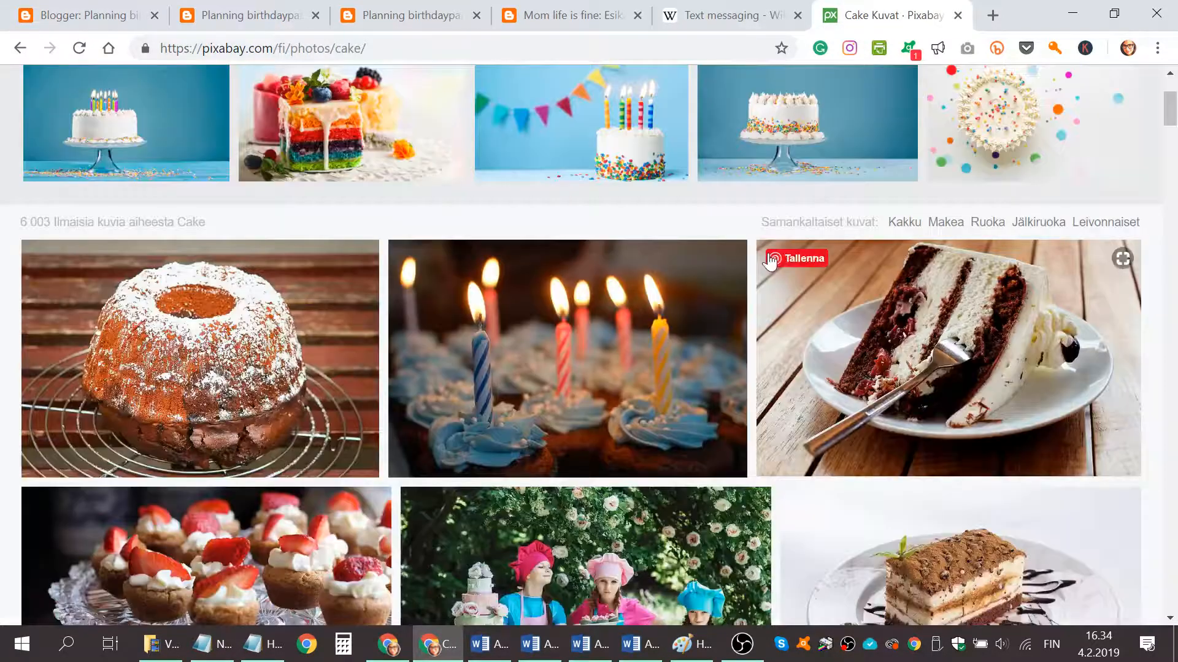
scroll(554, 266, up, 3)
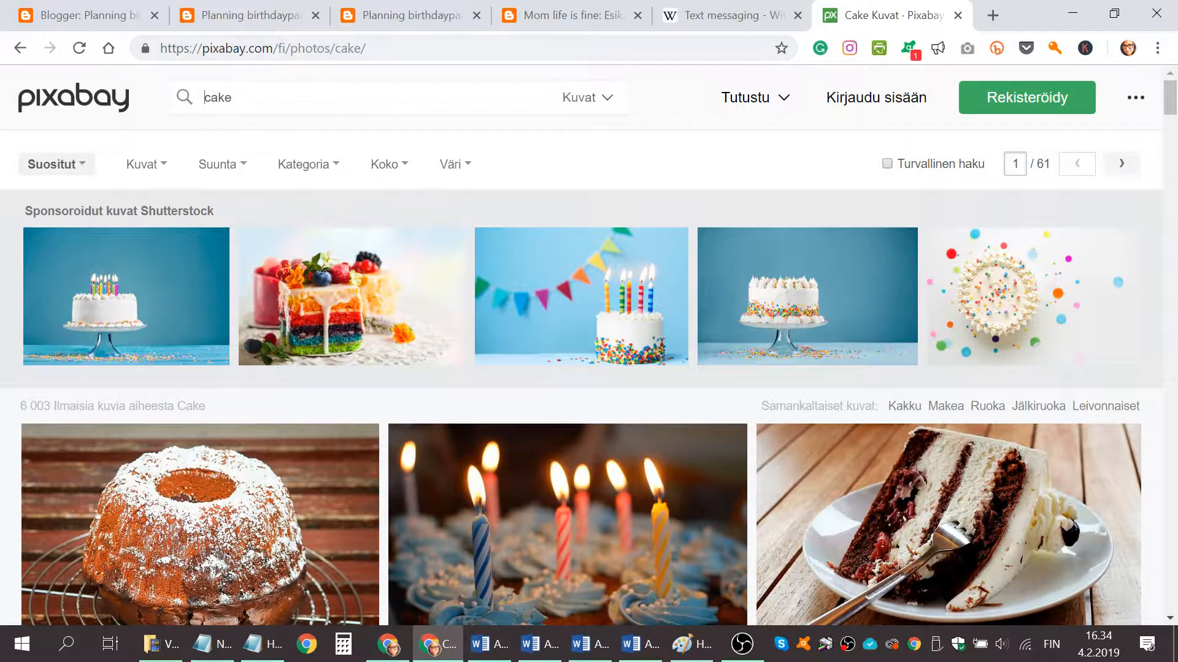
click(203, 98)
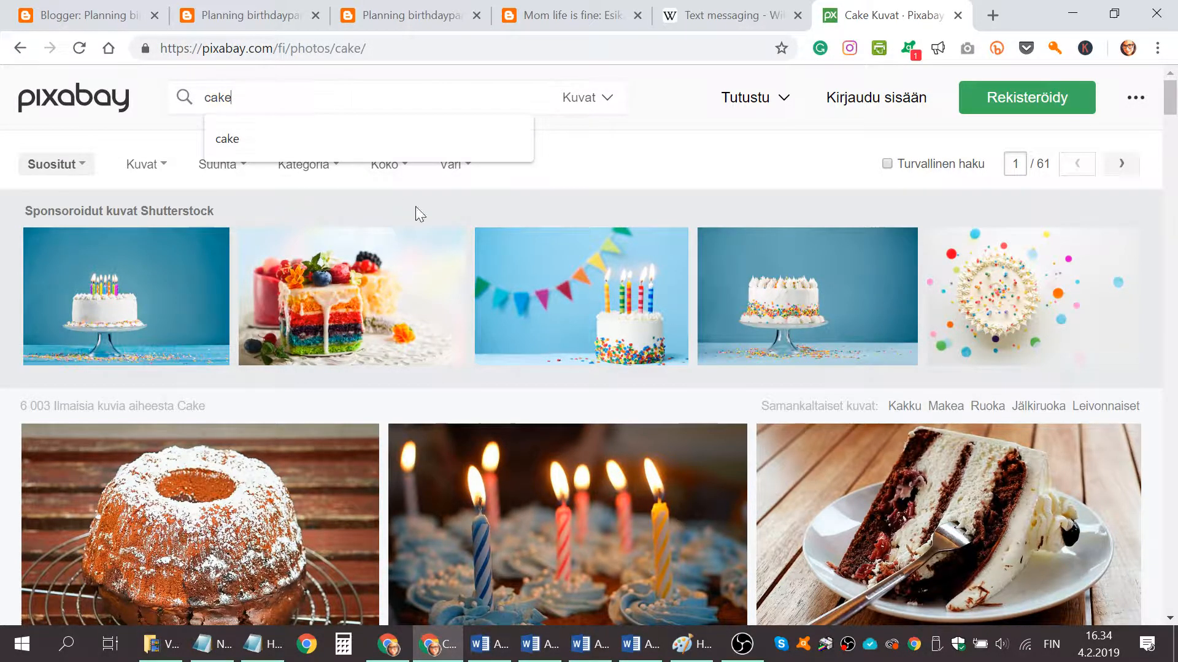
scroll(555, 284, down, 5)
scroll(556, 284, down, 2)
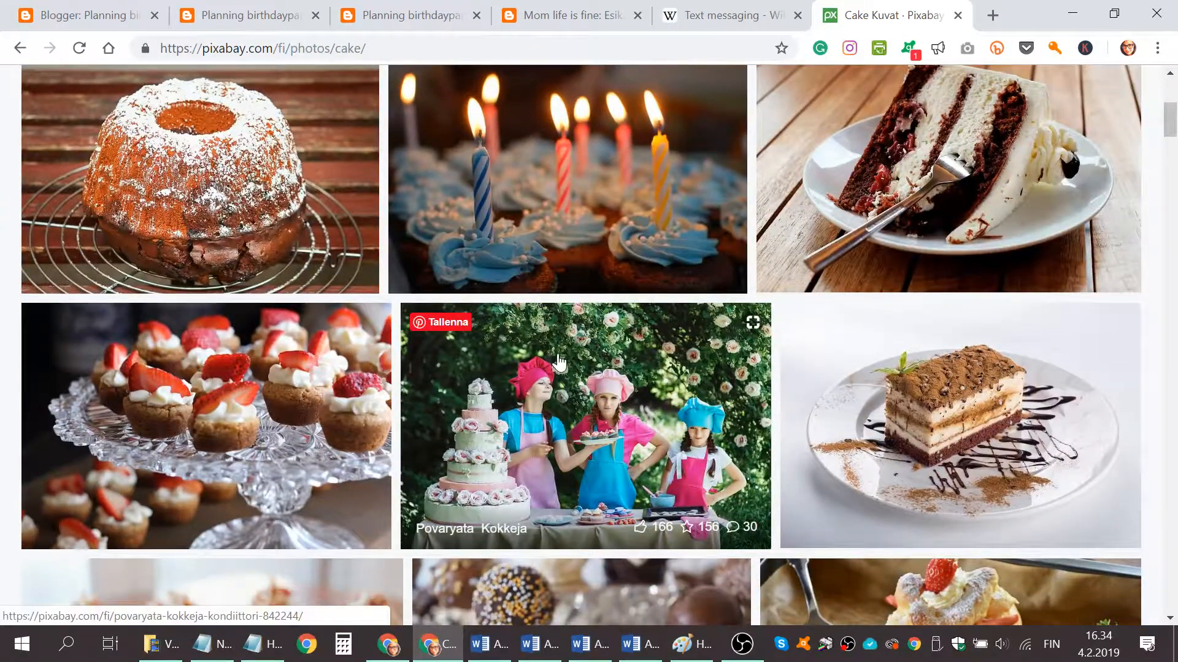
scroll(527, 389, down, 3)
scroll(526, 391, down, 5)
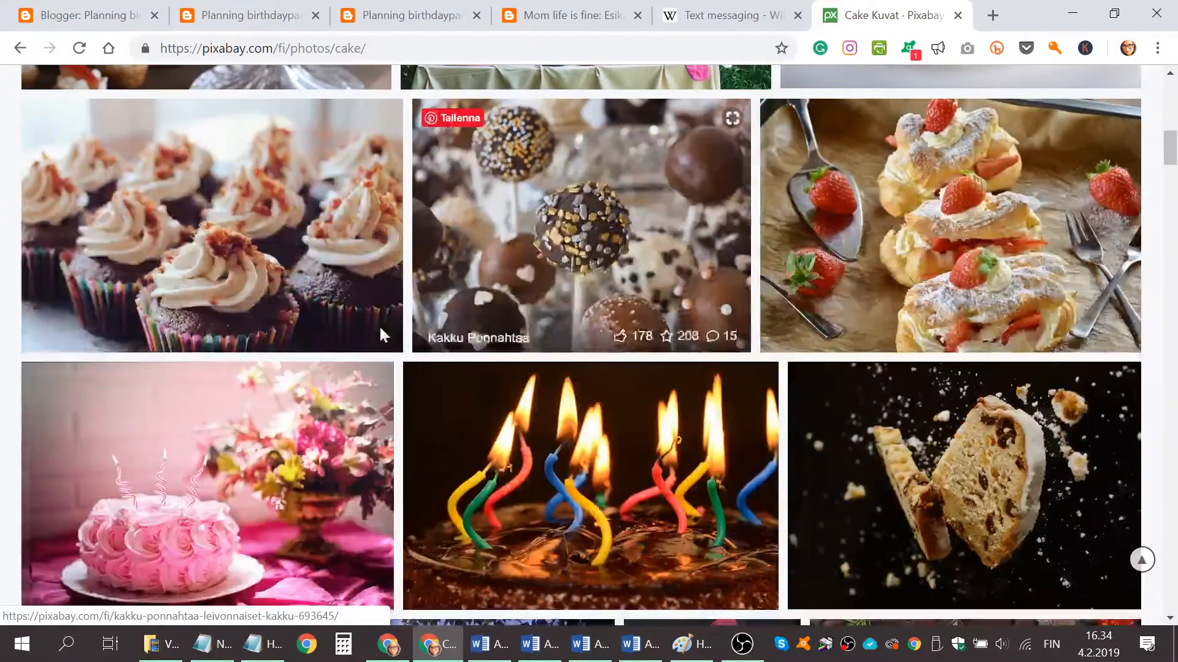
scroll(443, 336, up, 5)
click(554, 219)
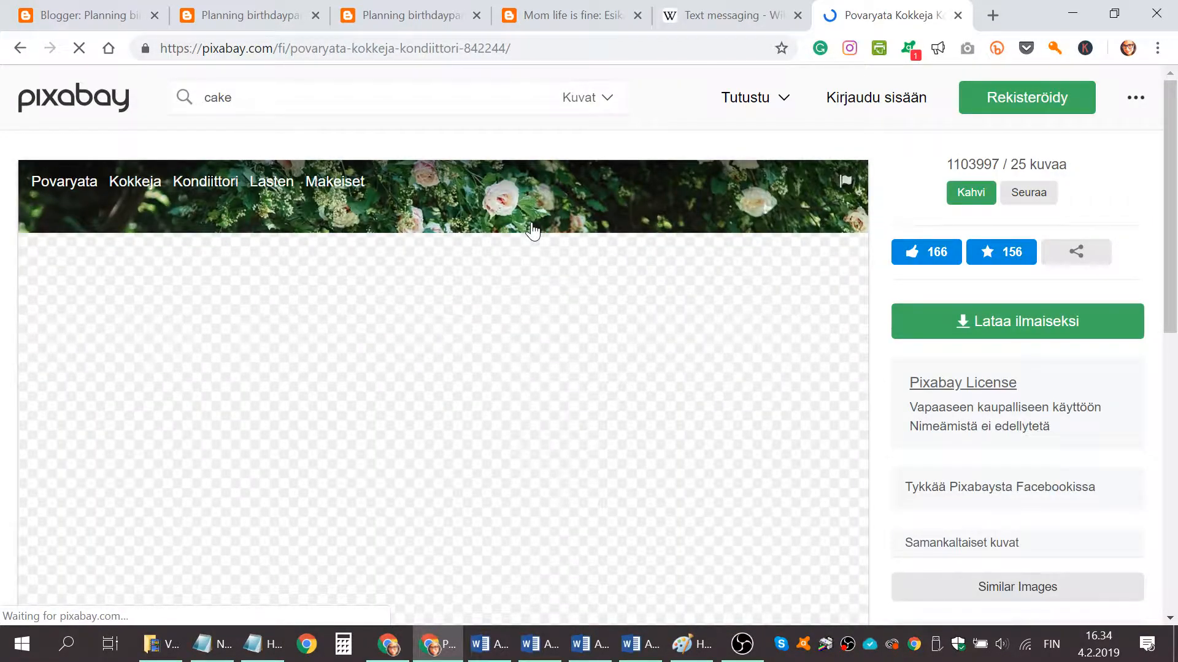
Download the photo for free, saving it as cooks-842244_640.jpg.
click(973, 327)
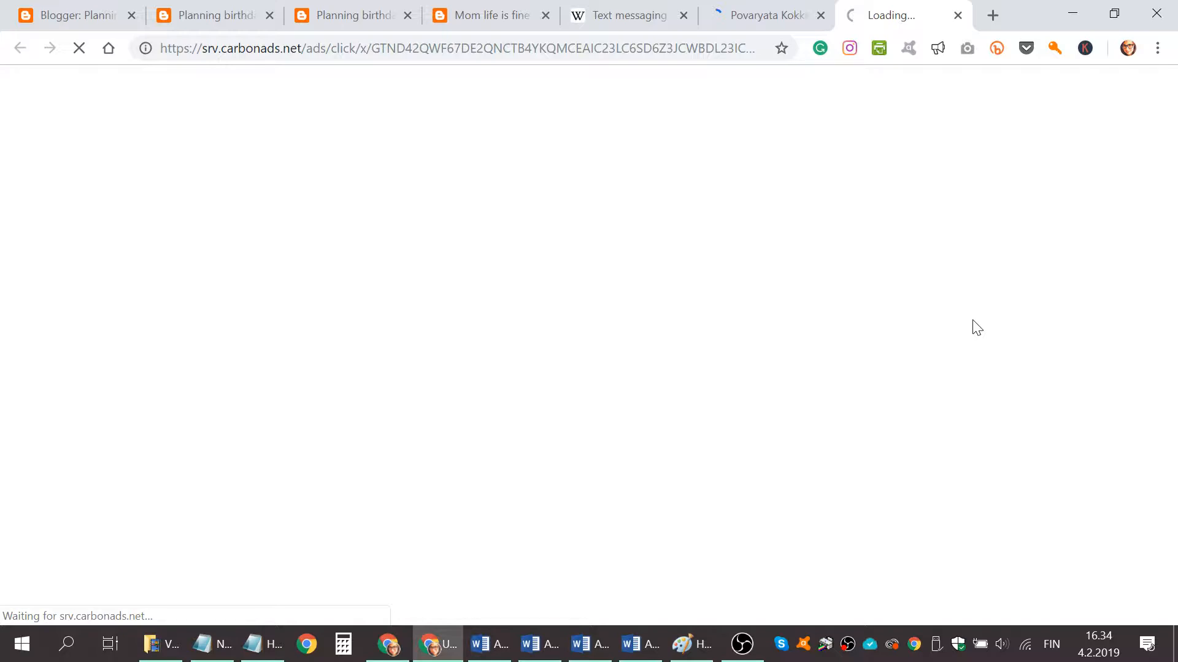
key(ctrl+w)
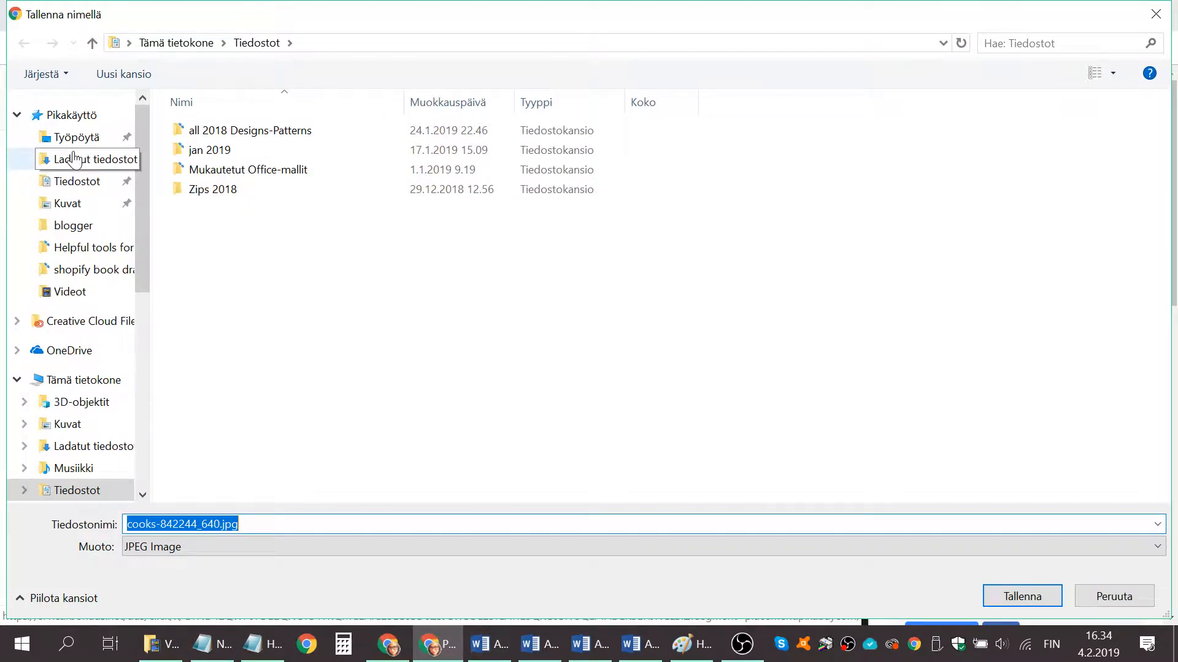
key(Return)
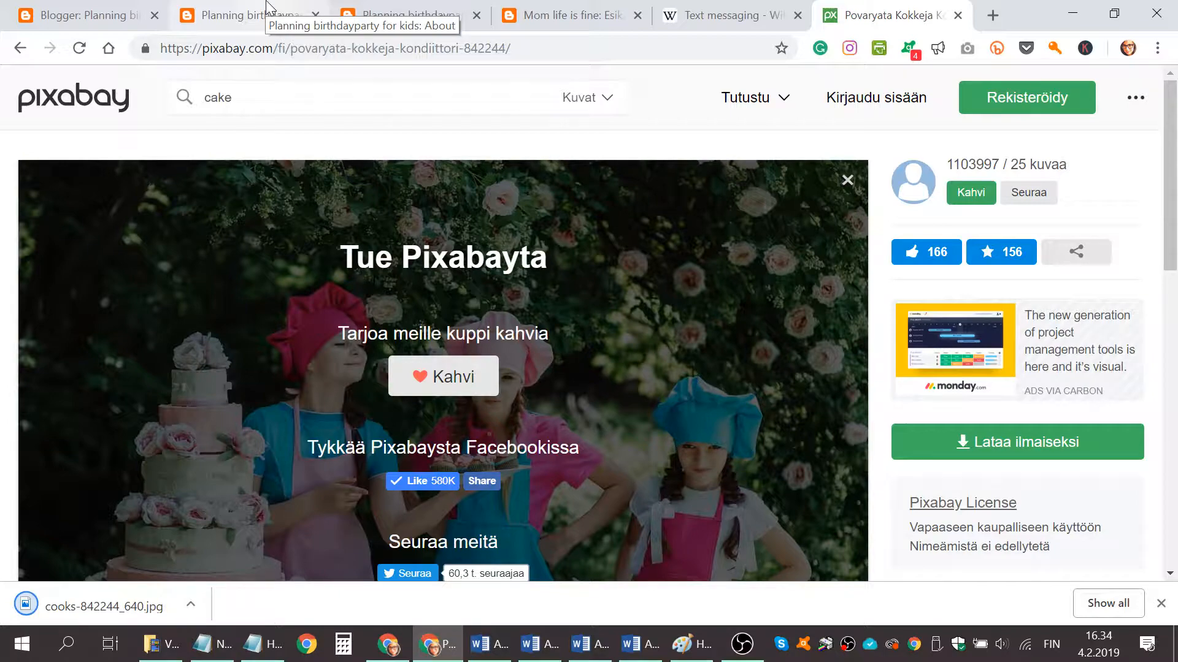
Upload cooks-842244_640.jpg from Downloads and insert it into the post after the paragraph ending "websites,".
click(269, 9)
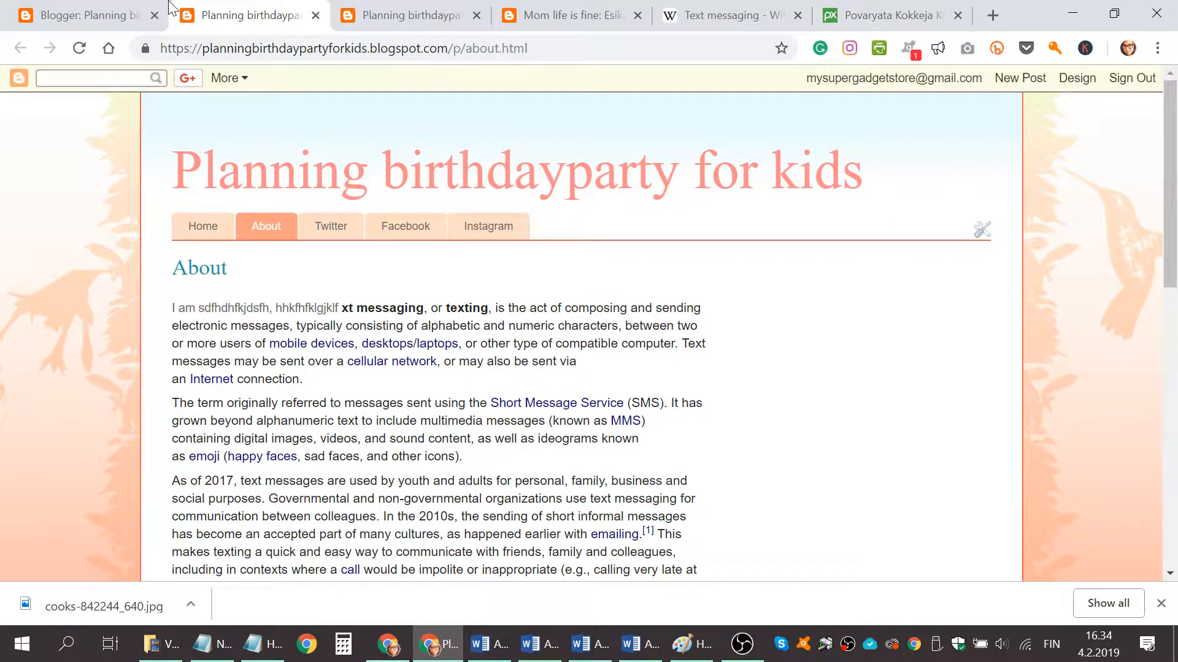
click(123, 15)
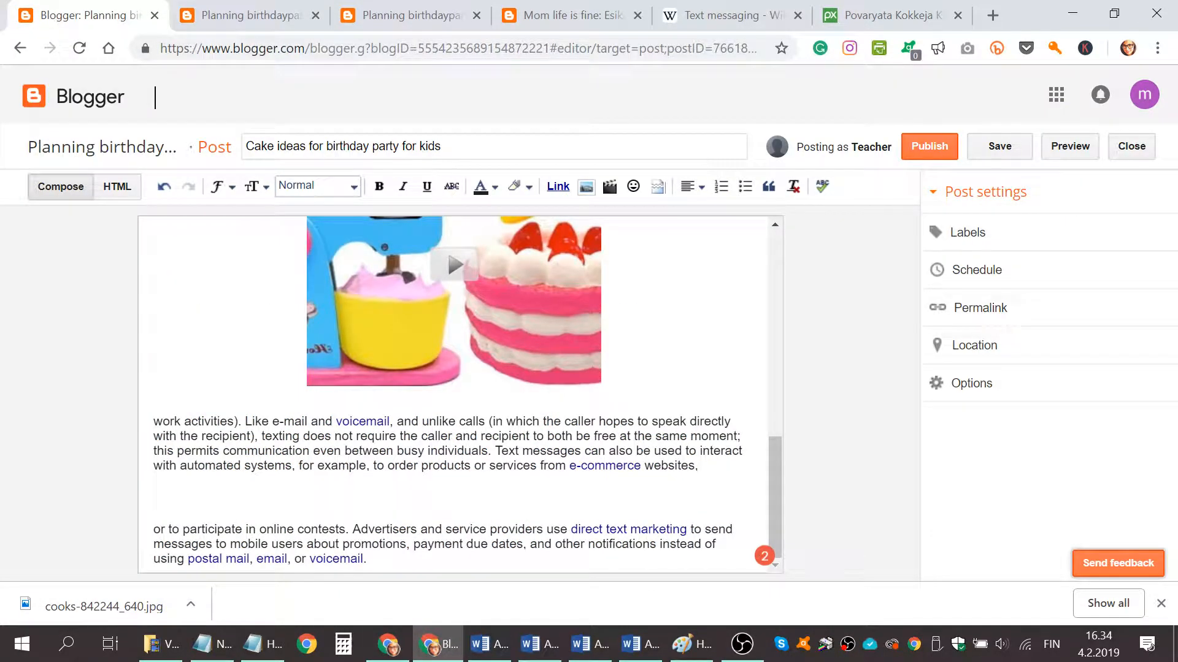
click(587, 186)
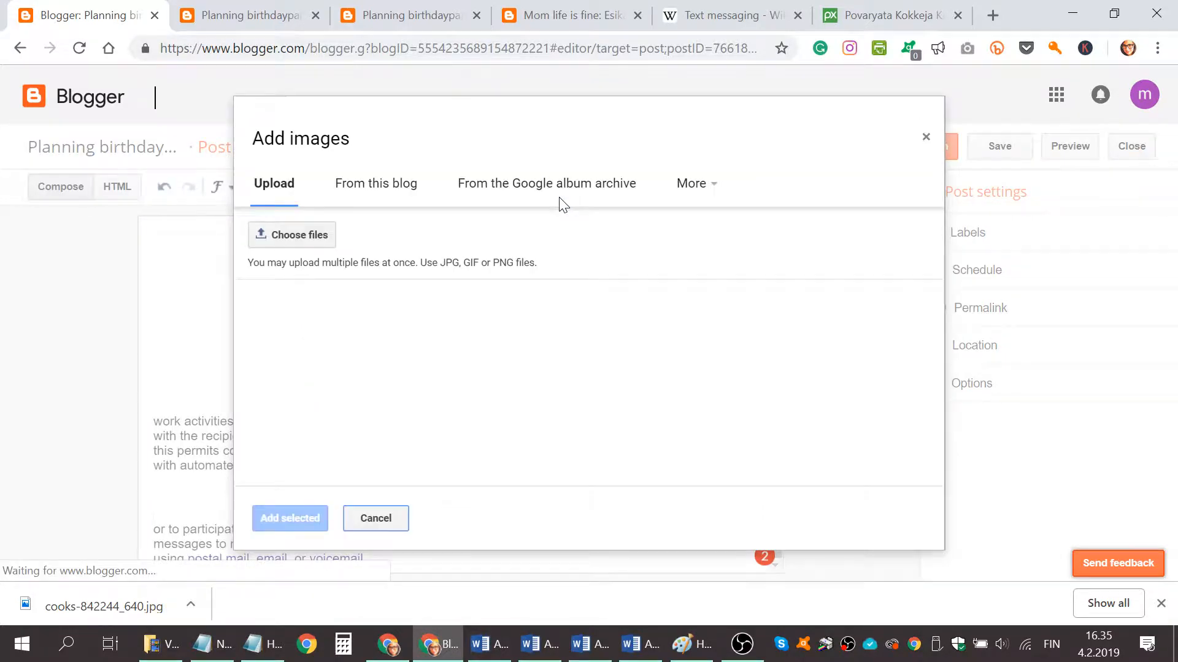
click(299, 235)
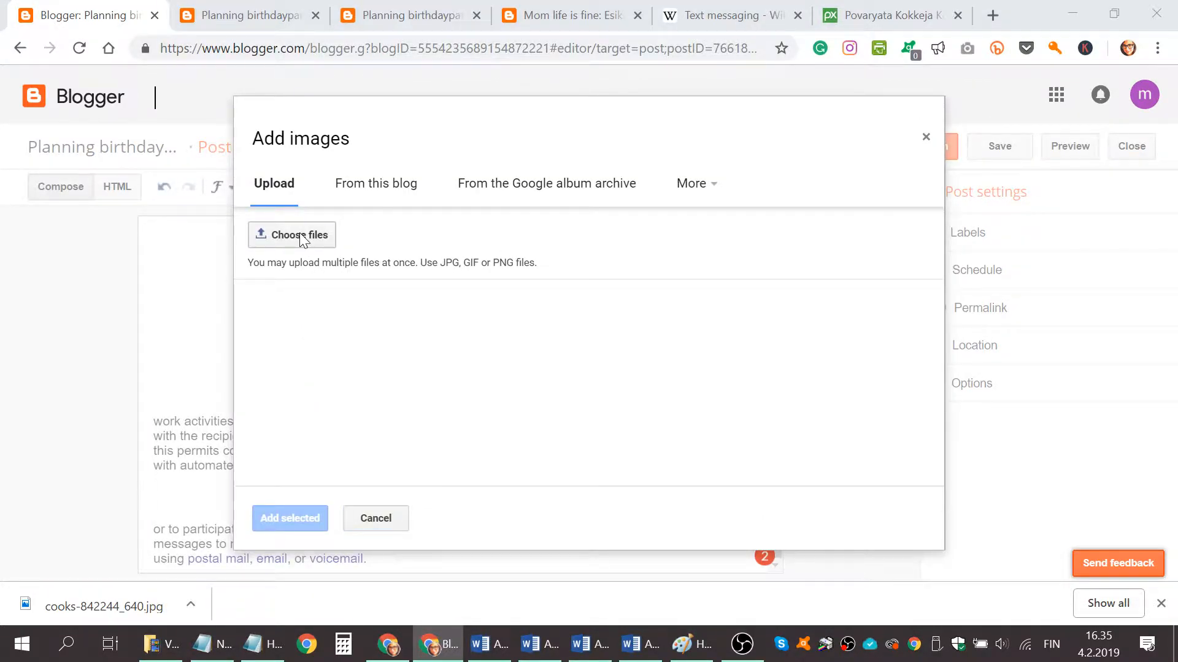
scroll(101, 147, up, 2)
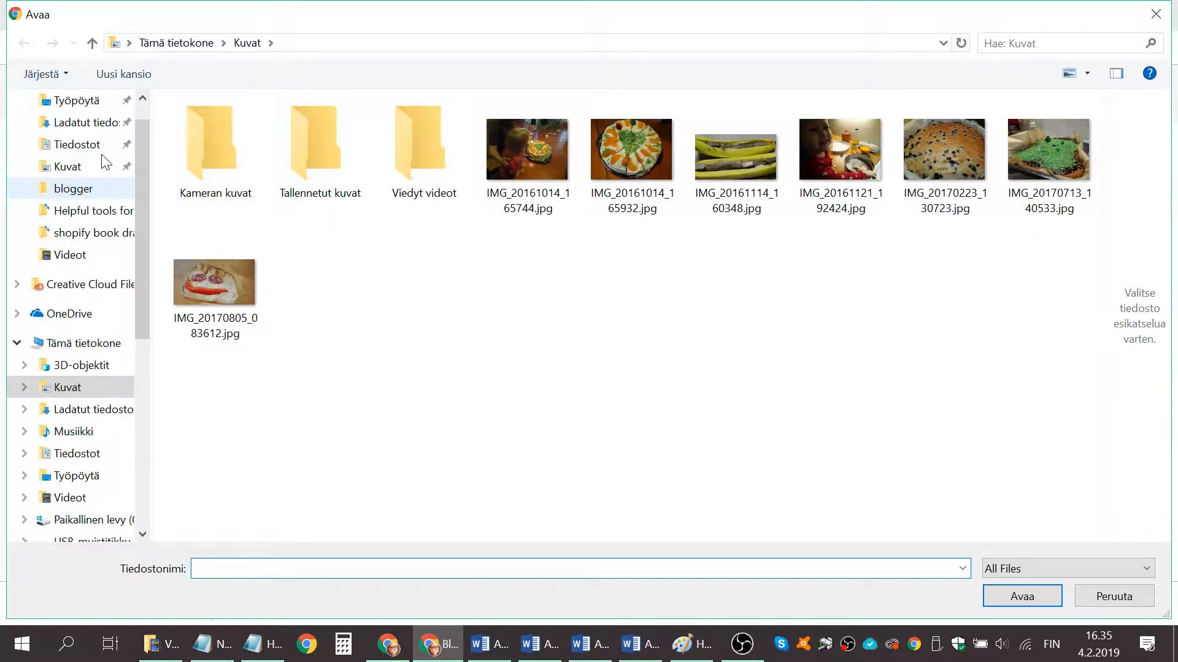
click(98, 160)
click(302, 206)
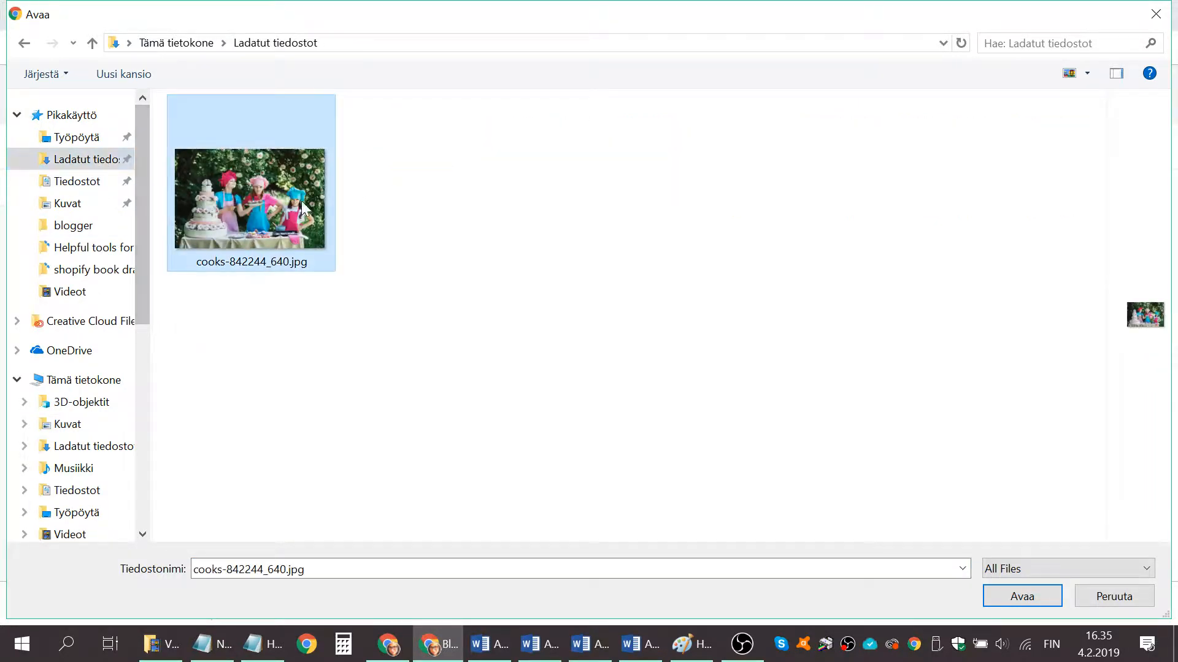
click(1033, 599)
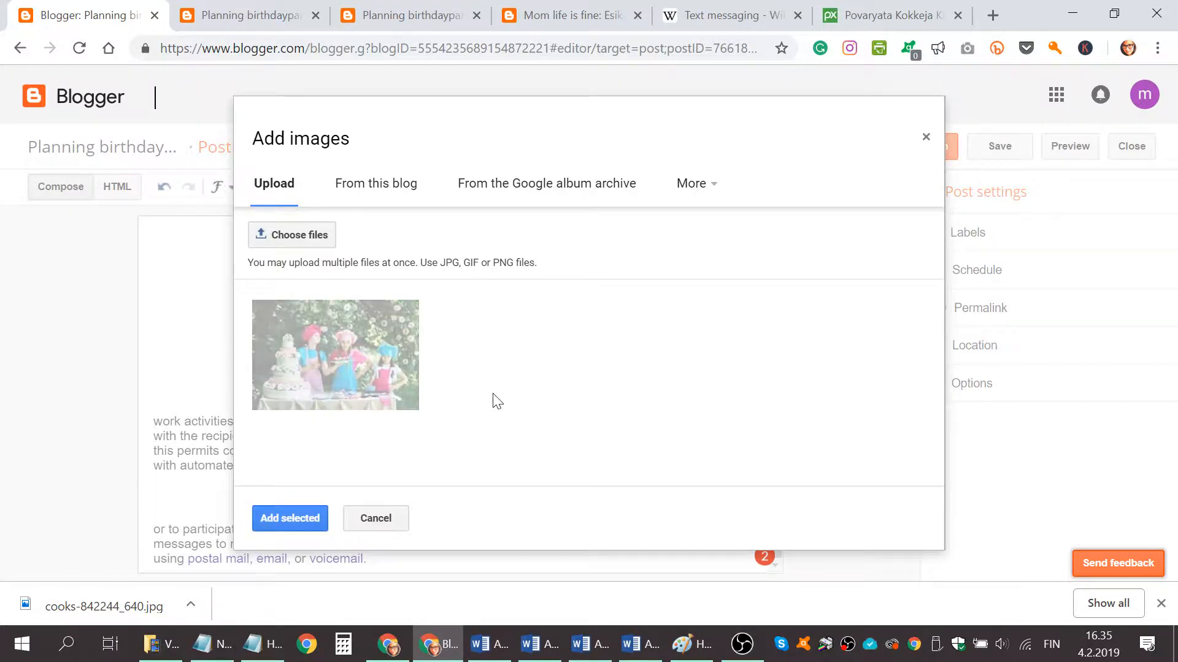
click(293, 520)
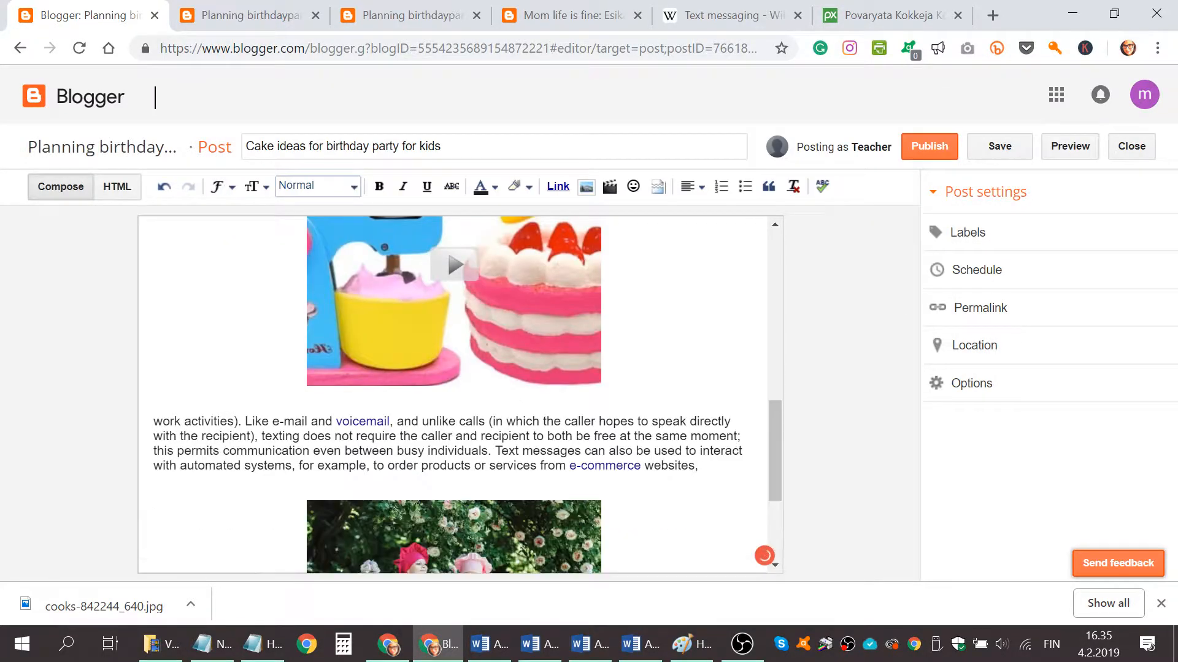
Review the post's Options and Schedule settings.
scroll(429, 522, down, 2)
scroll(460, 394, down, 1)
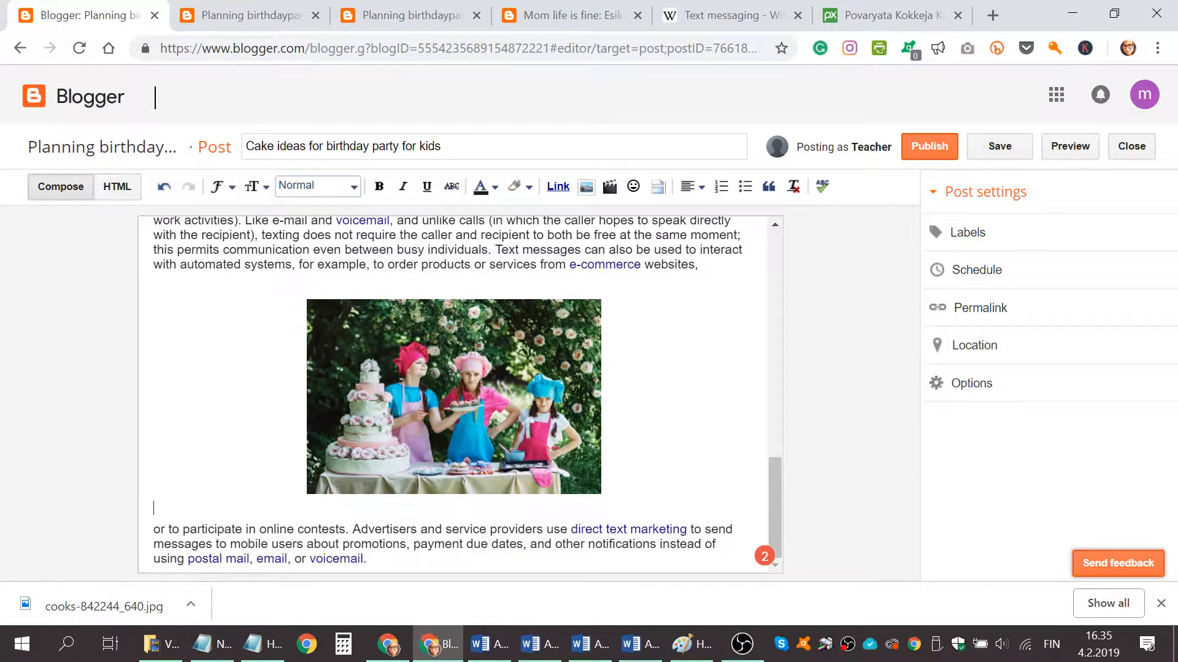
click(1024, 395)
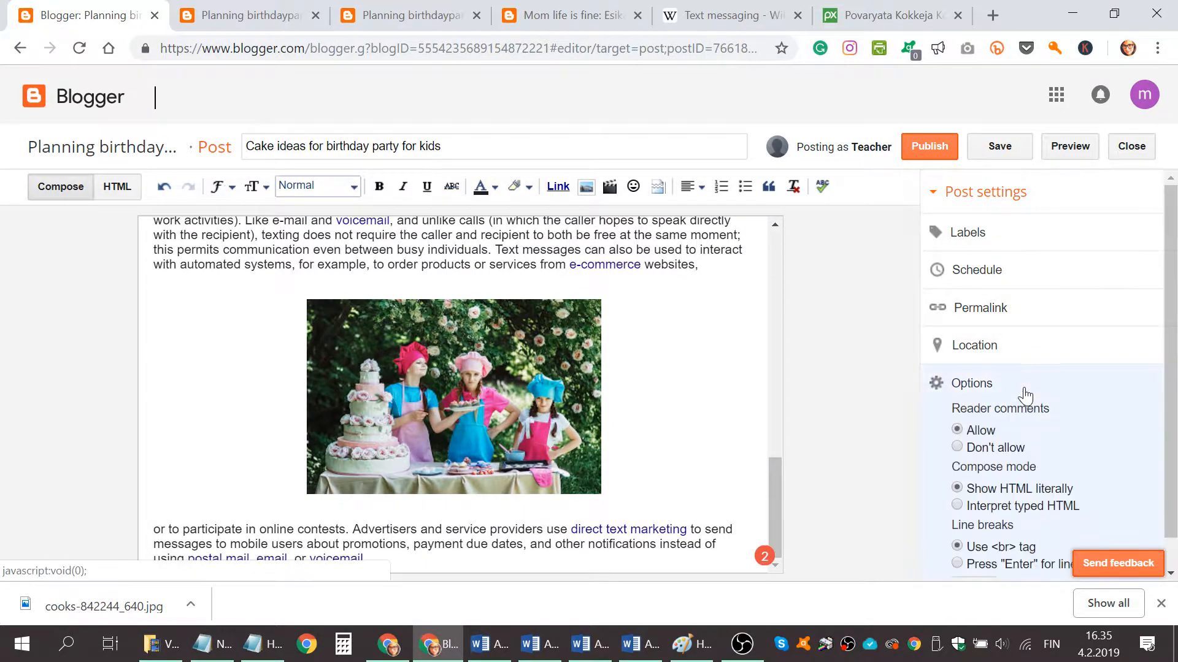
scroll(1062, 463, up, 1)
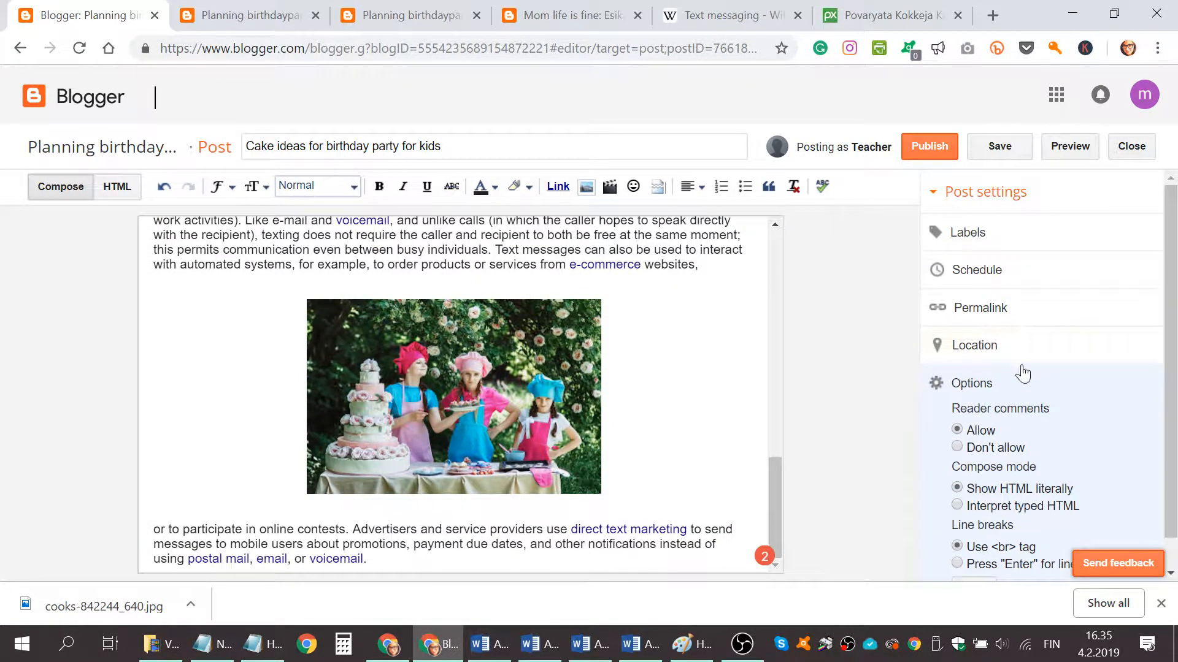
click(973, 270)
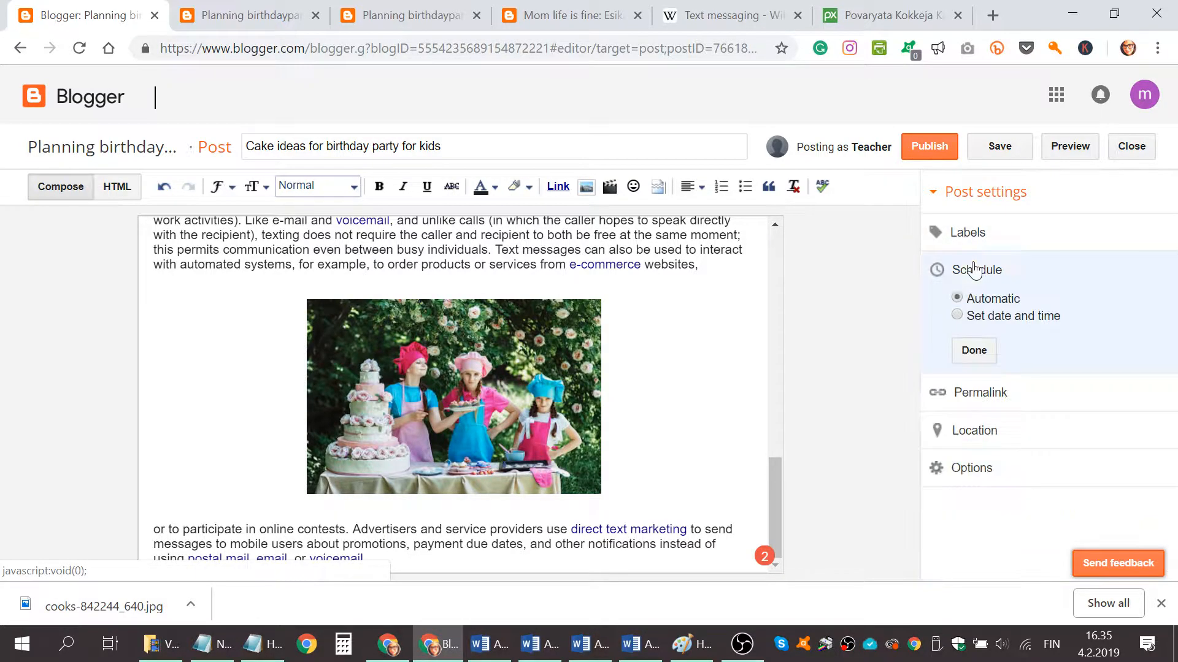
scroll(403, 370, up, 5)
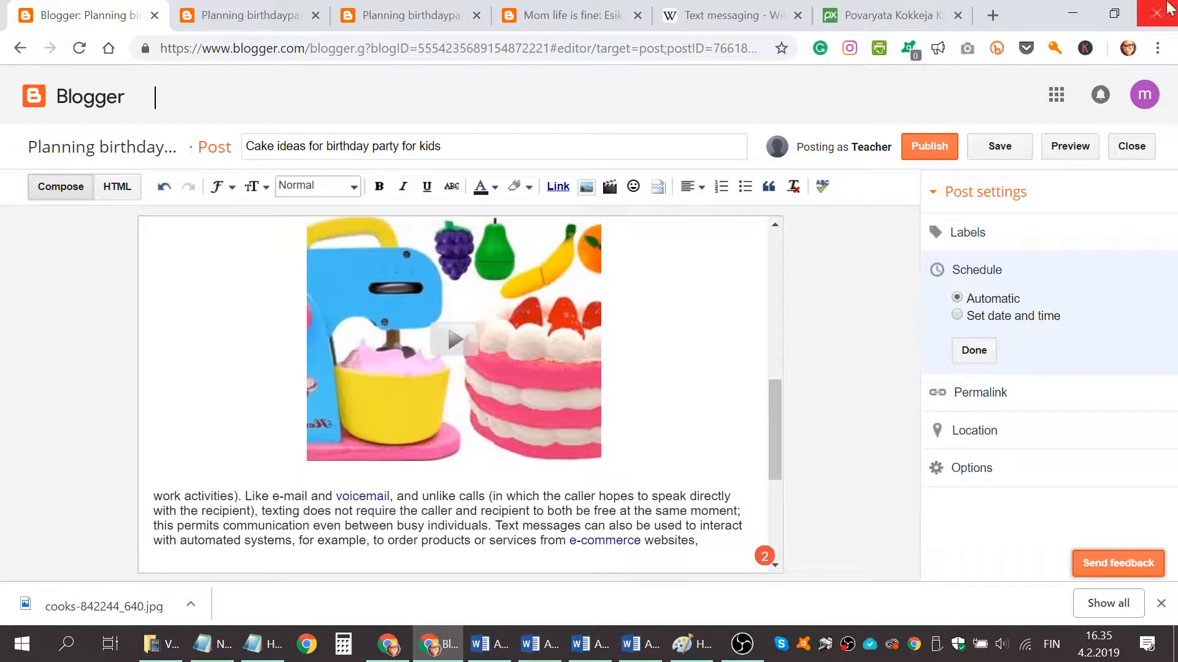
scroll(638, 295, up, 6)
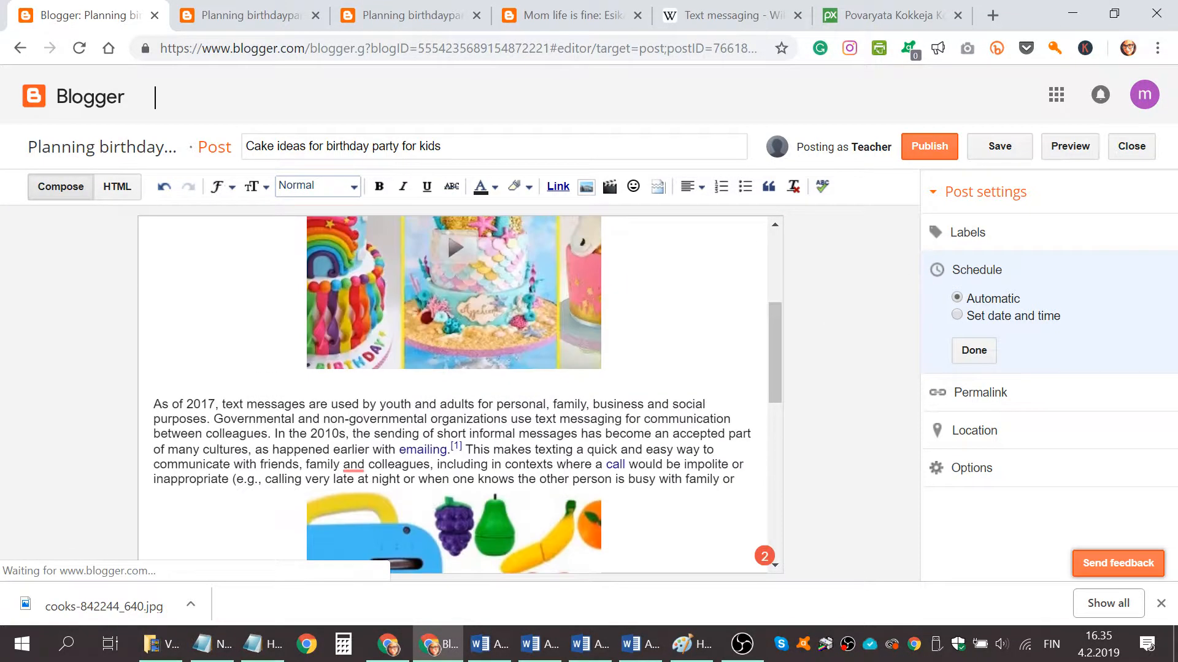
Add the labels cakes, birthday party, kids and parenting to the post.
click(965, 236)
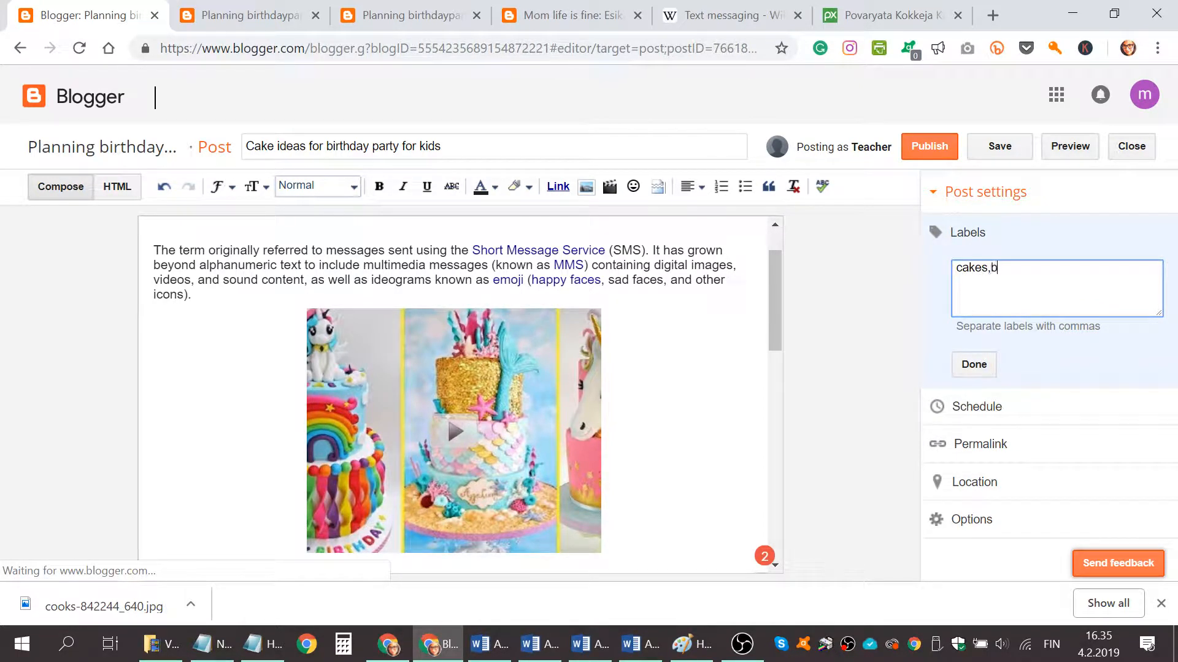
text(cakes,birthday party,kids,parenti)
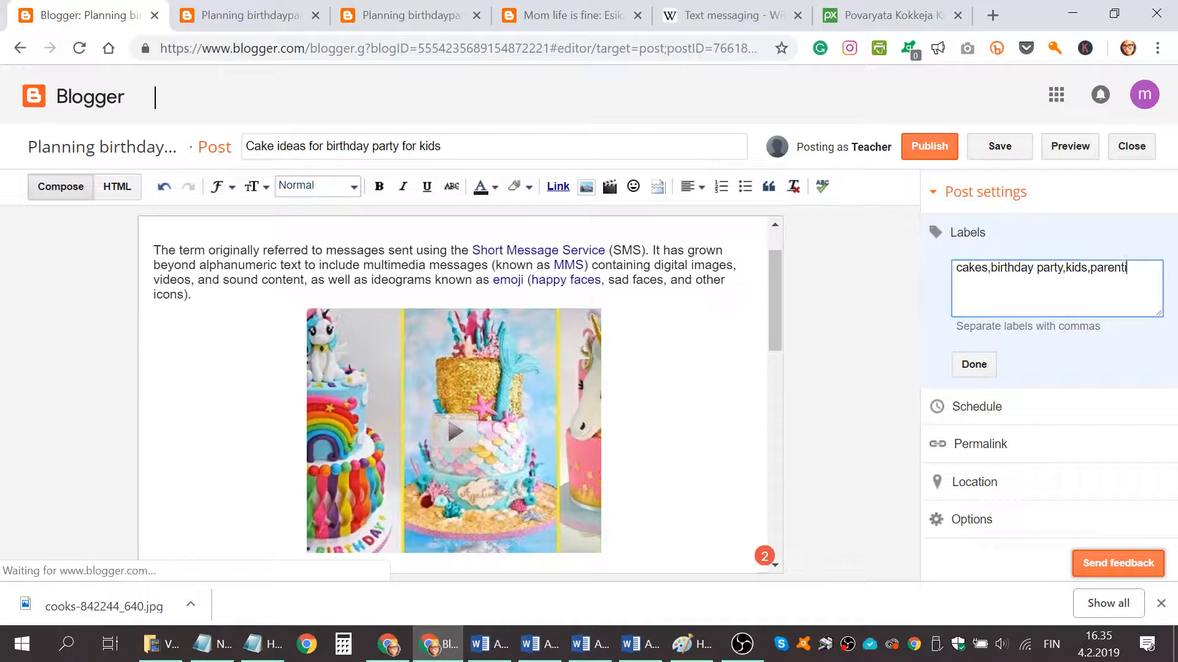
text(ng,)
click(961, 368)
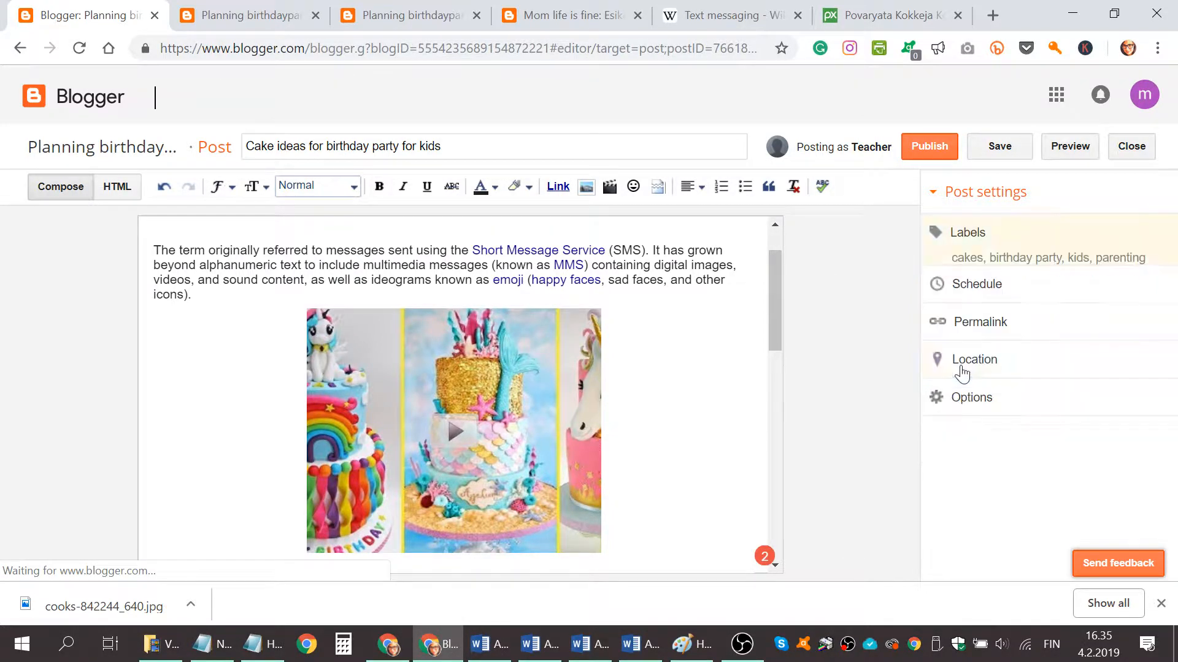
Publish the post and open it on the blog.
click(929, 147)
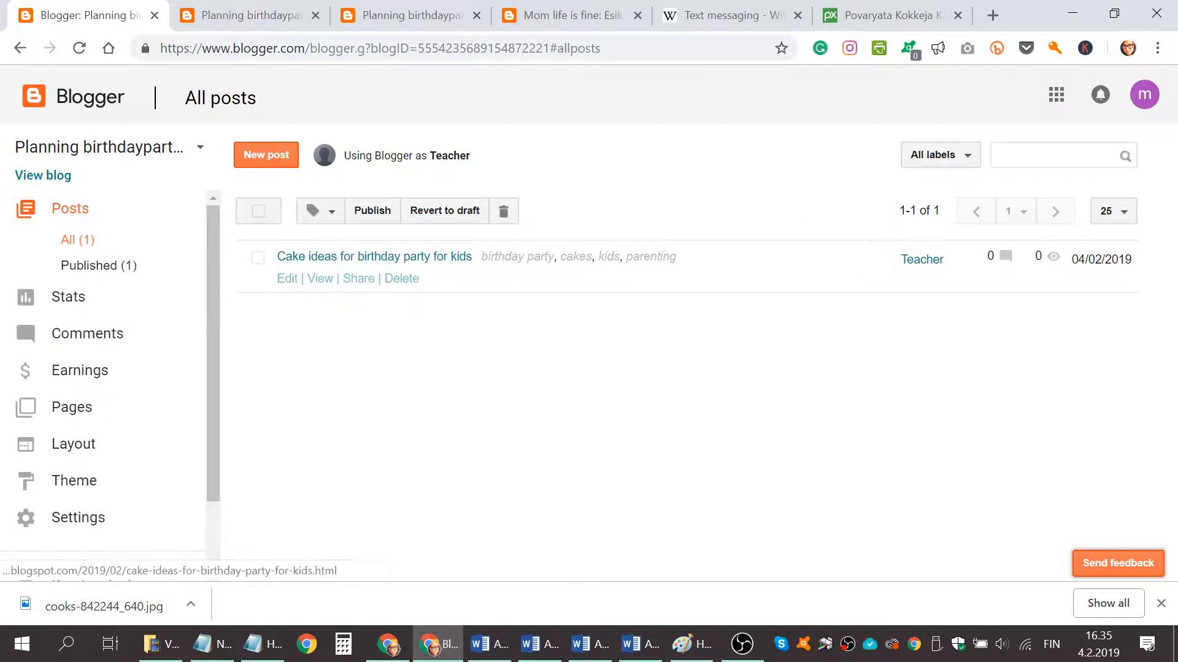
click(318, 280)
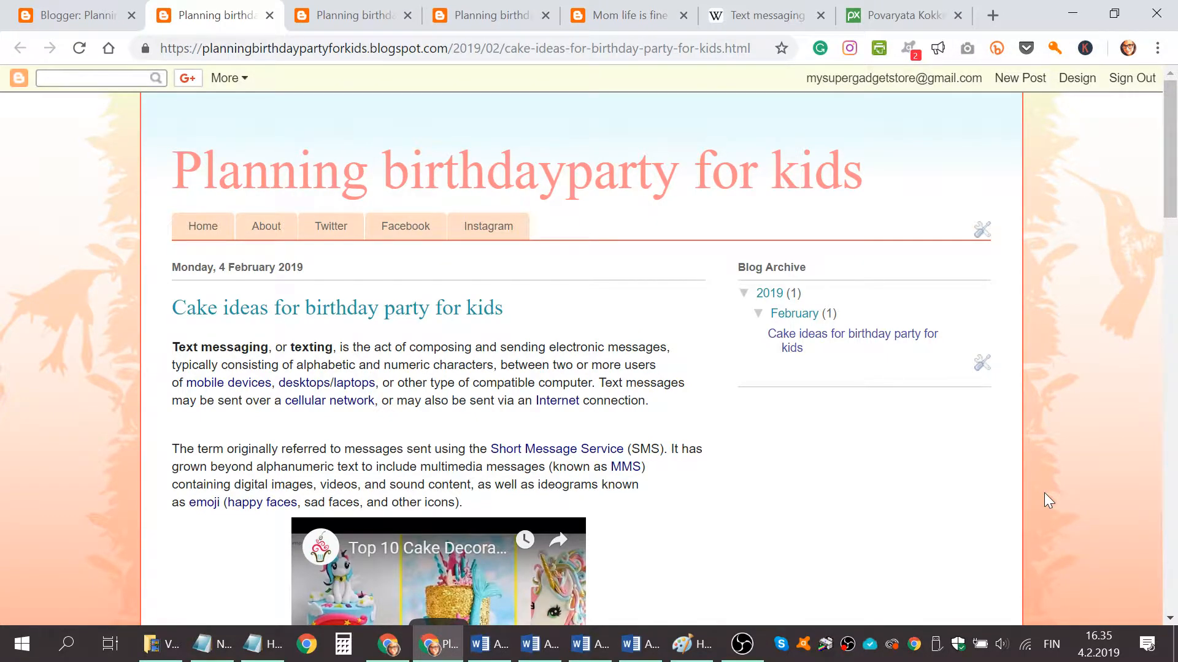
Scroll through the published post on the blog to examine its text and embedded video.
scroll(1044, 493, down, 15)
scroll(994, 473, up, 15)
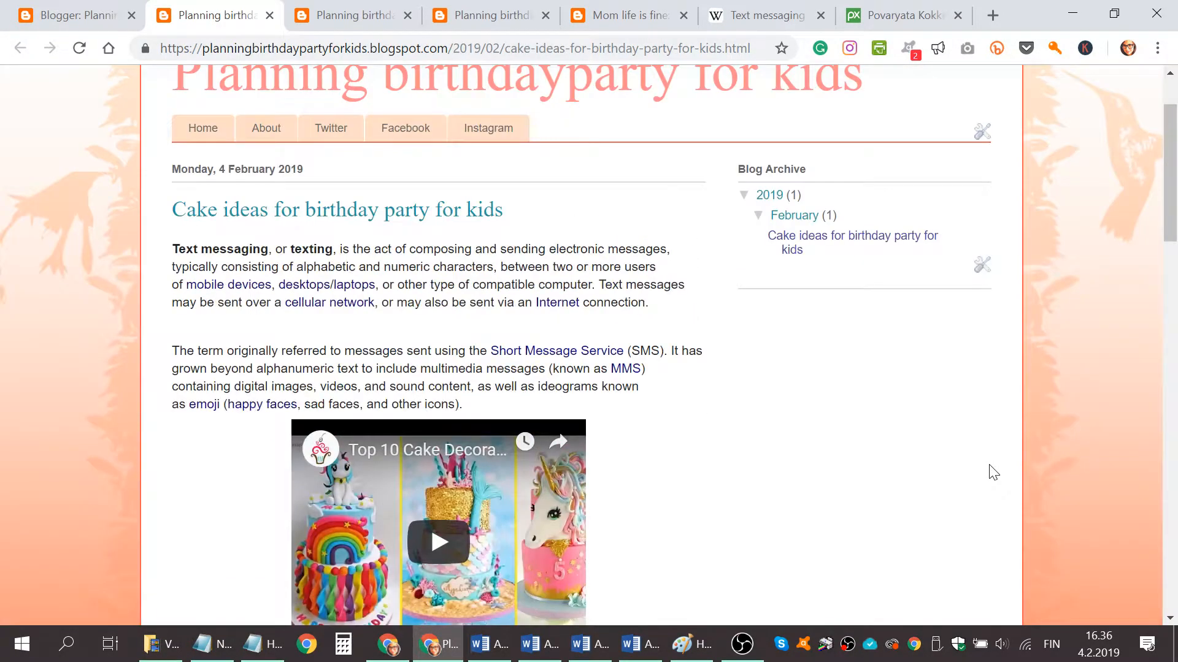
scroll(993, 472, up, 2)
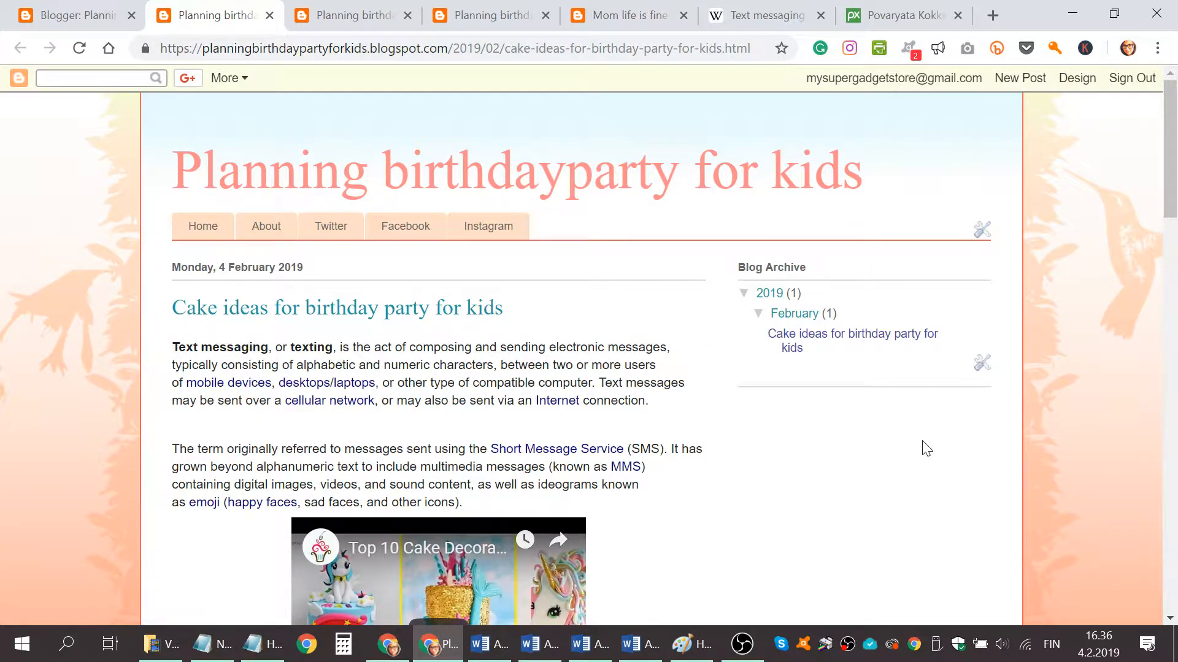
scroll(926, 449, down, 4)
scroll(927, 448, up, 4)
scroll(926, 445, down, 3)
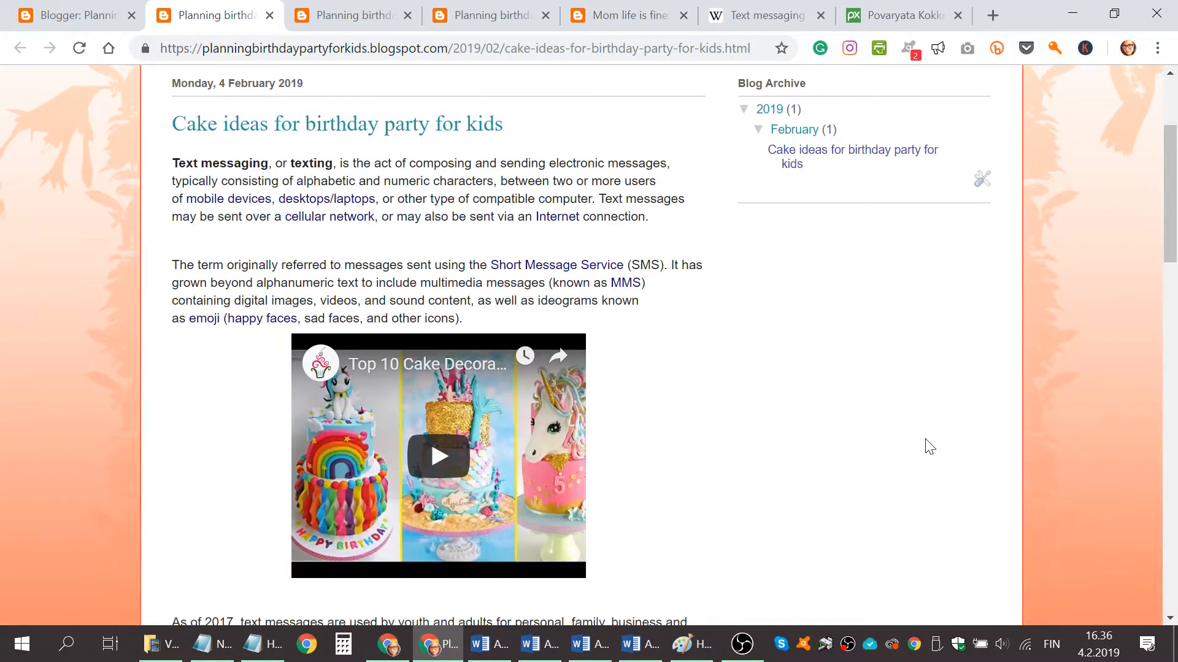
scroll(926, 445, up, 3)
scroll(927, 445, down, 3)
scroll(902, 322, up, 2)
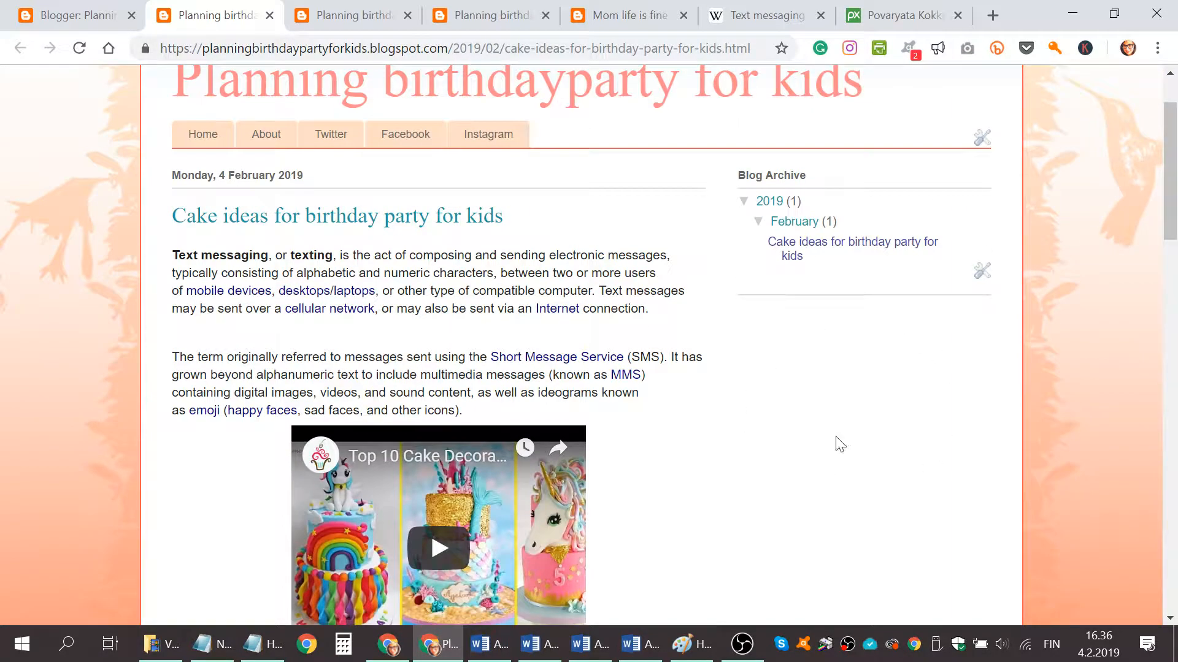
Go to the blog's Layout and open the Add a Gadget list for the right sidebar.
click(68, 3)
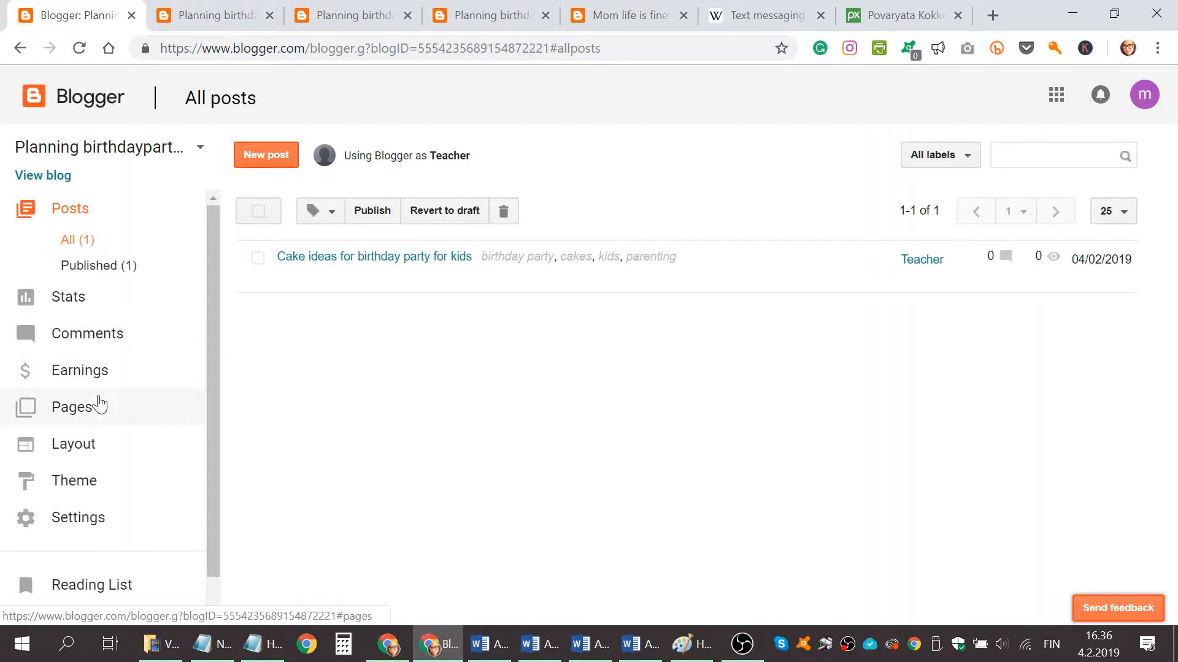
click(92, 453)
scroll(562, 396, down, 2)
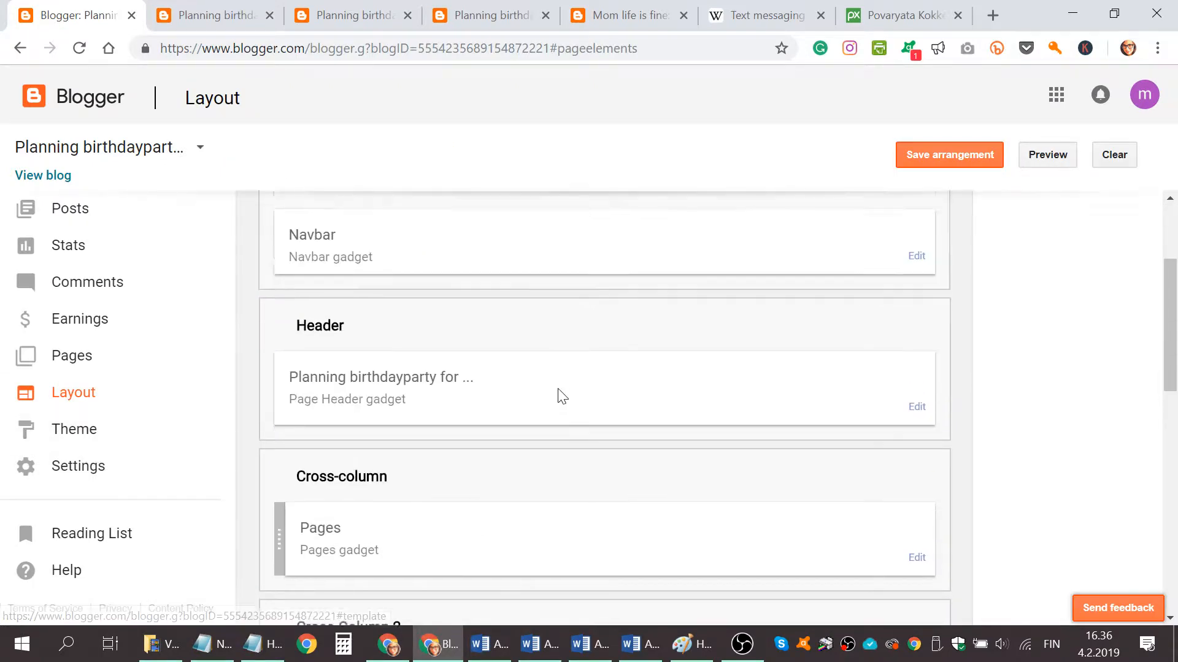
scroll(562, 396, down, 6)
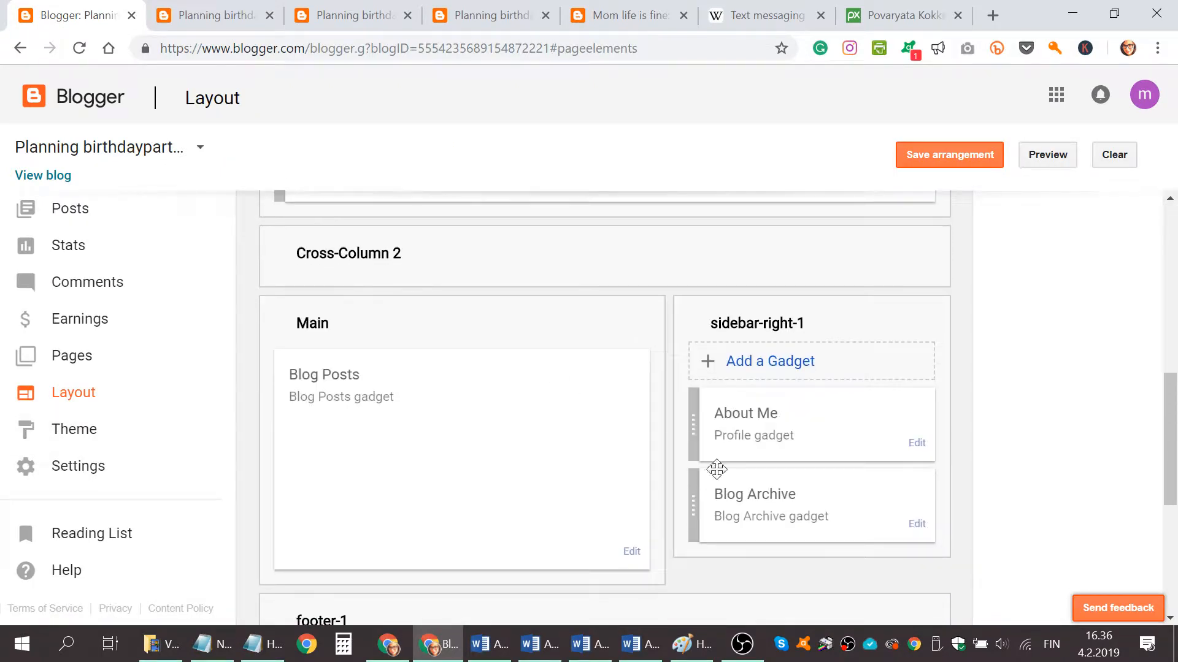
scroll(716, 469, down, 2)
click(775, 276)
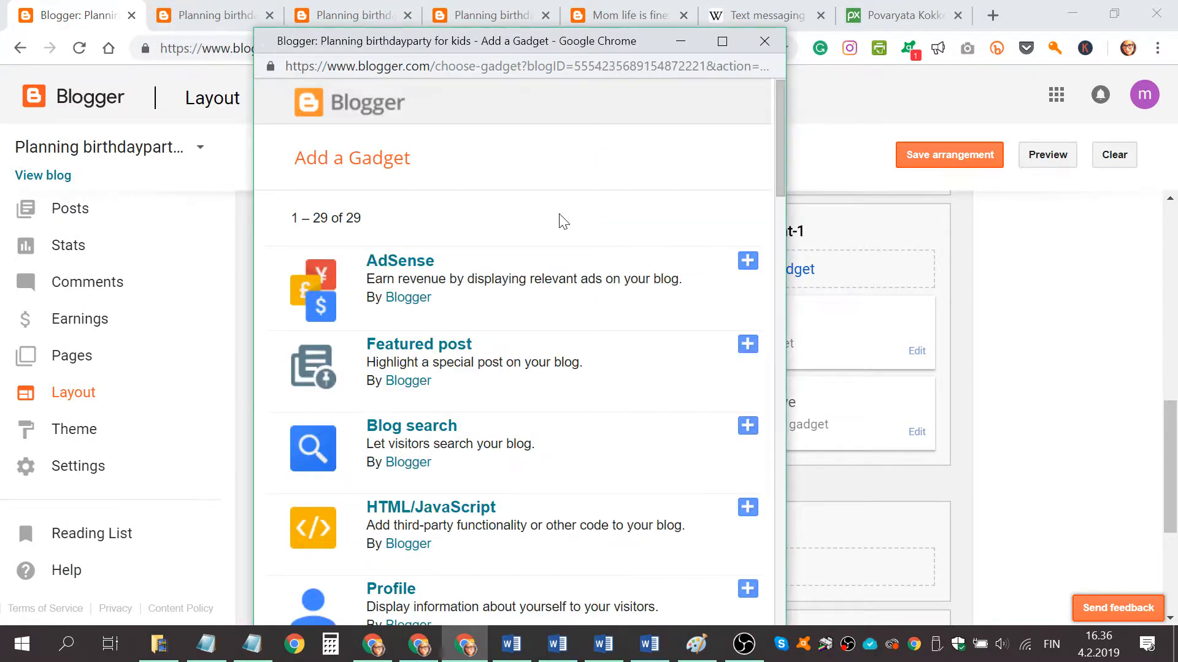
Browse through the list of available gadgets to examine the options.
scroll(403, 199, down, 2)
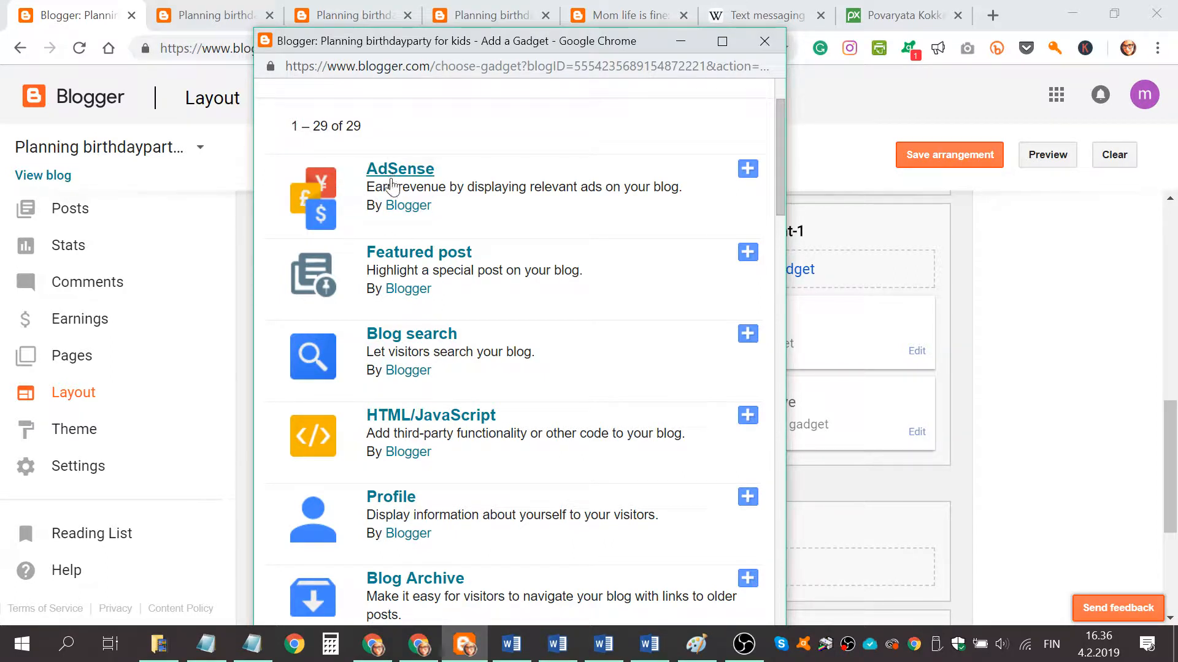
scroll(421, 178, down, 2)
scroll(421, 178, down, 3)
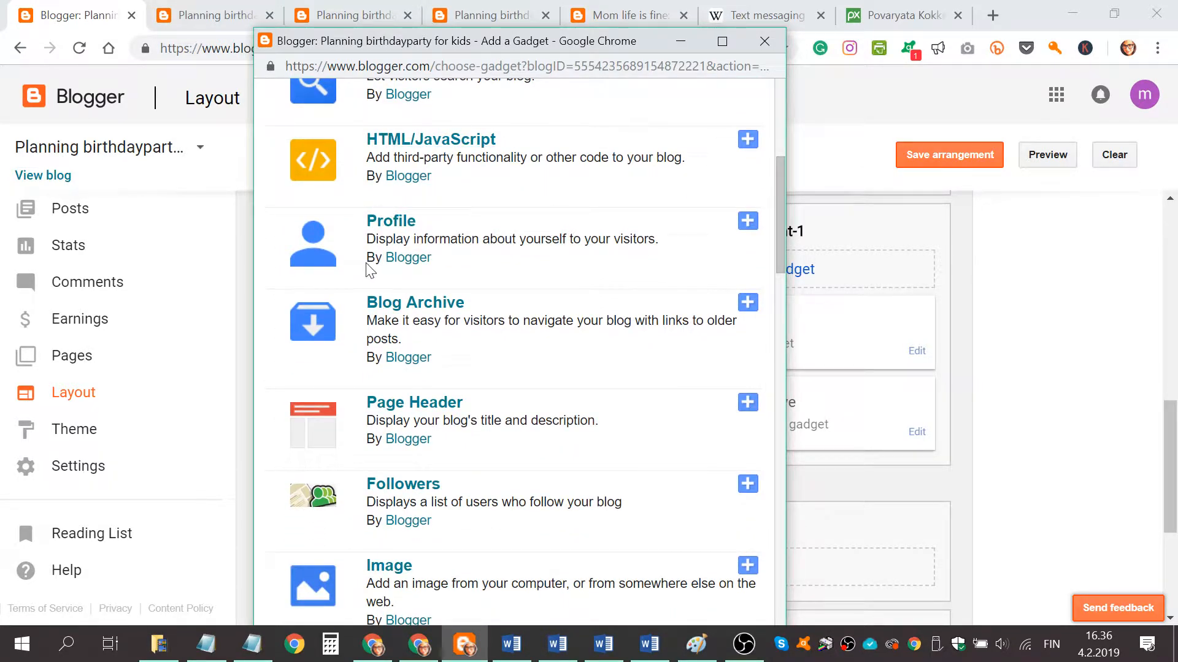
scroll(415, 294, down, 5)
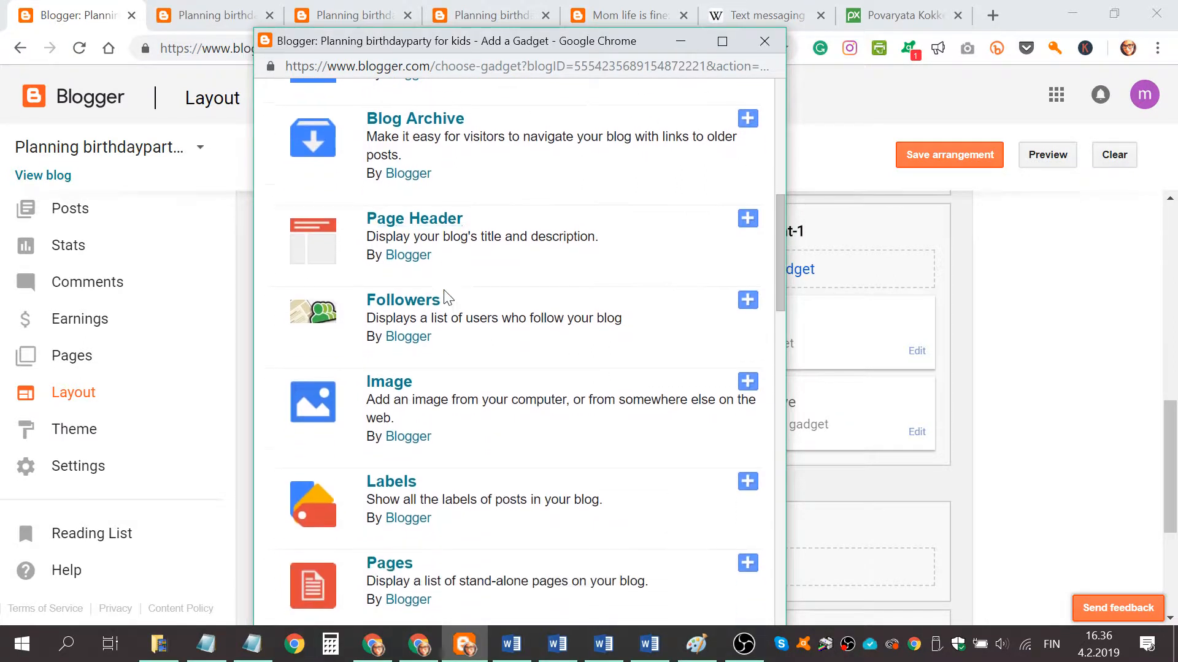
scroll(451, 279, down, 2)
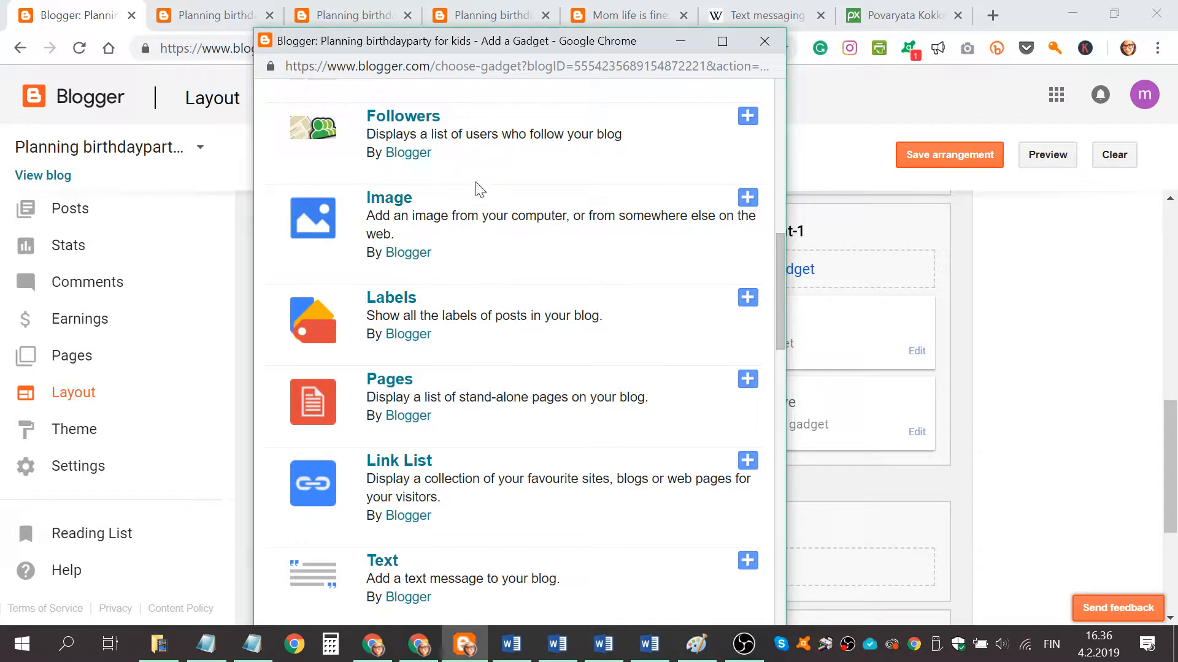
scroll(484, 174, down, 3)
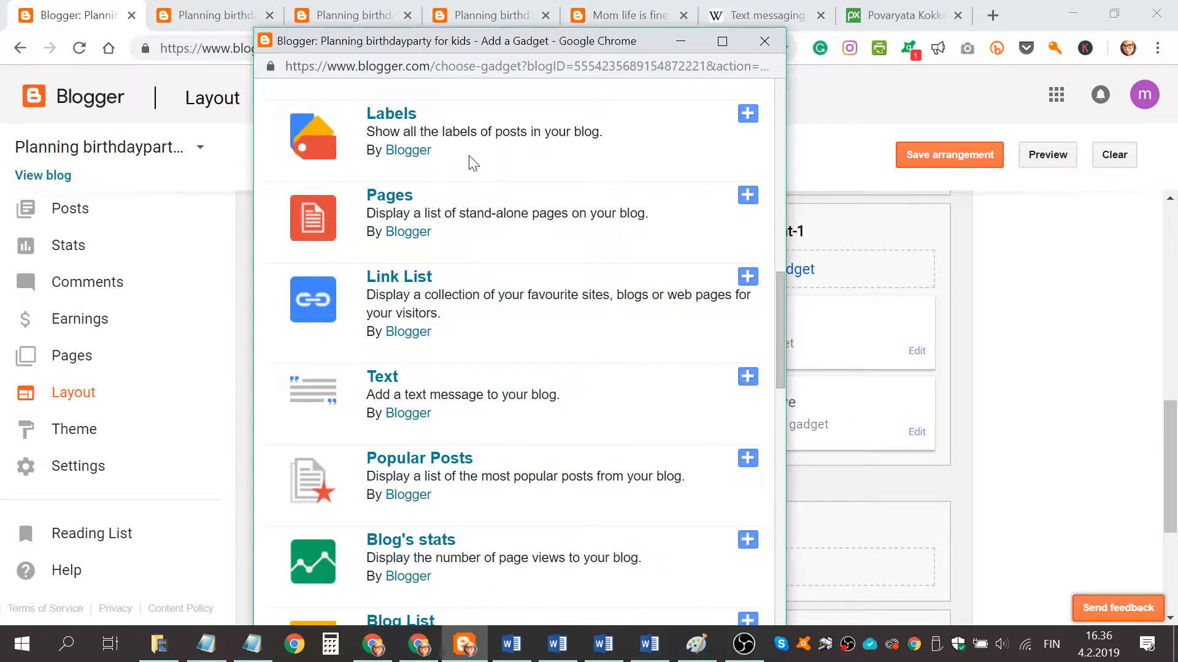
scroll(473, 162, down, 2)
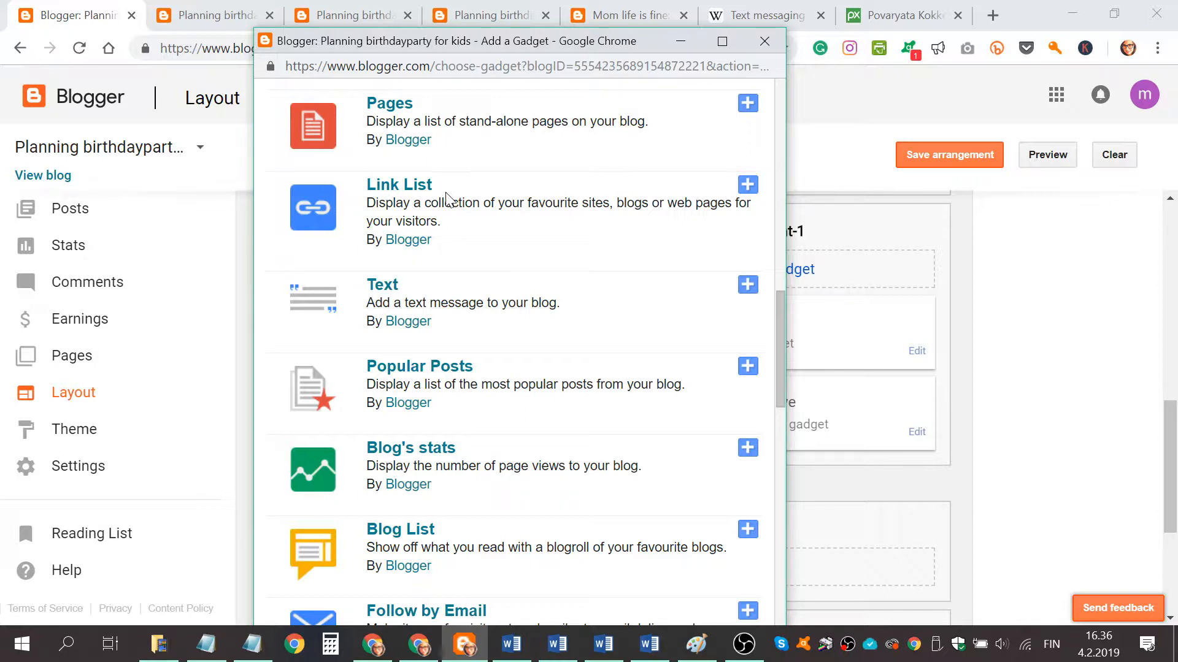
scroll(448, 198, down, 2)
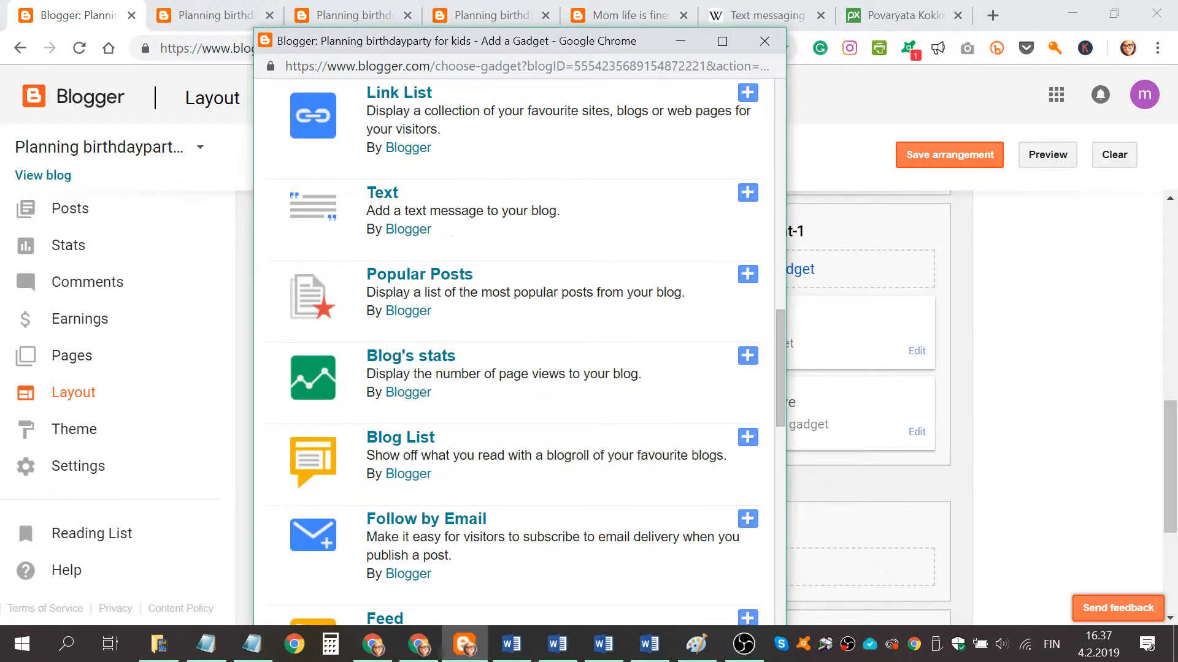
scroll(450, 228, down, 2)
scroll(453, 219, down, 5)
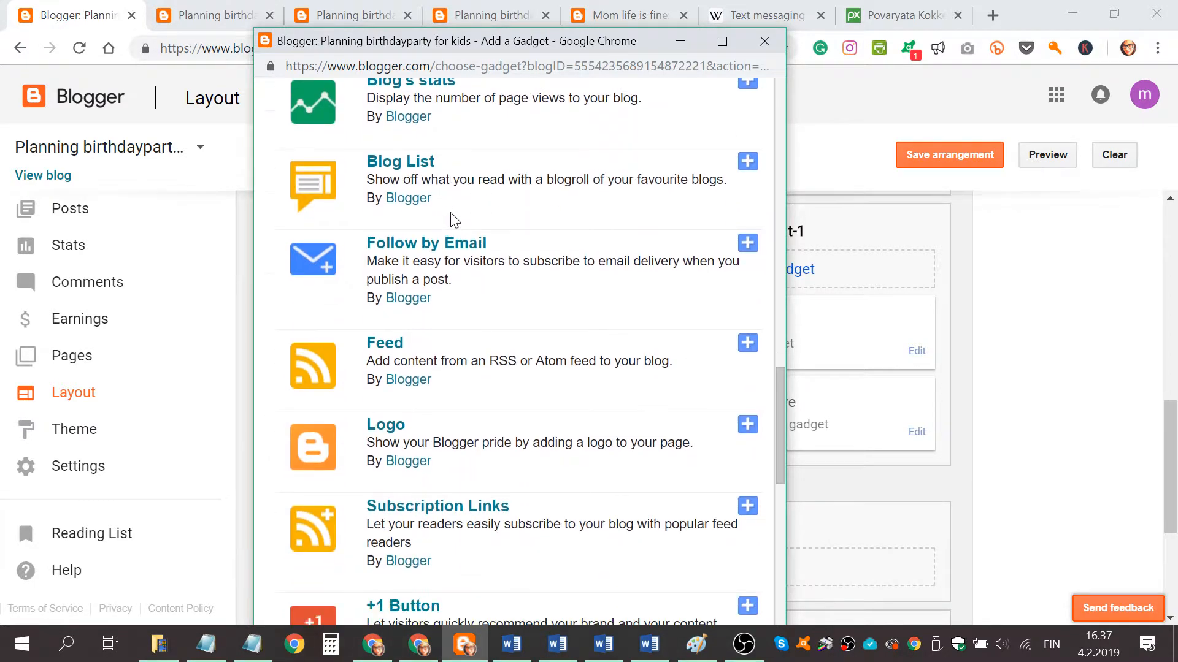
scroll(453, 149, down, 3)
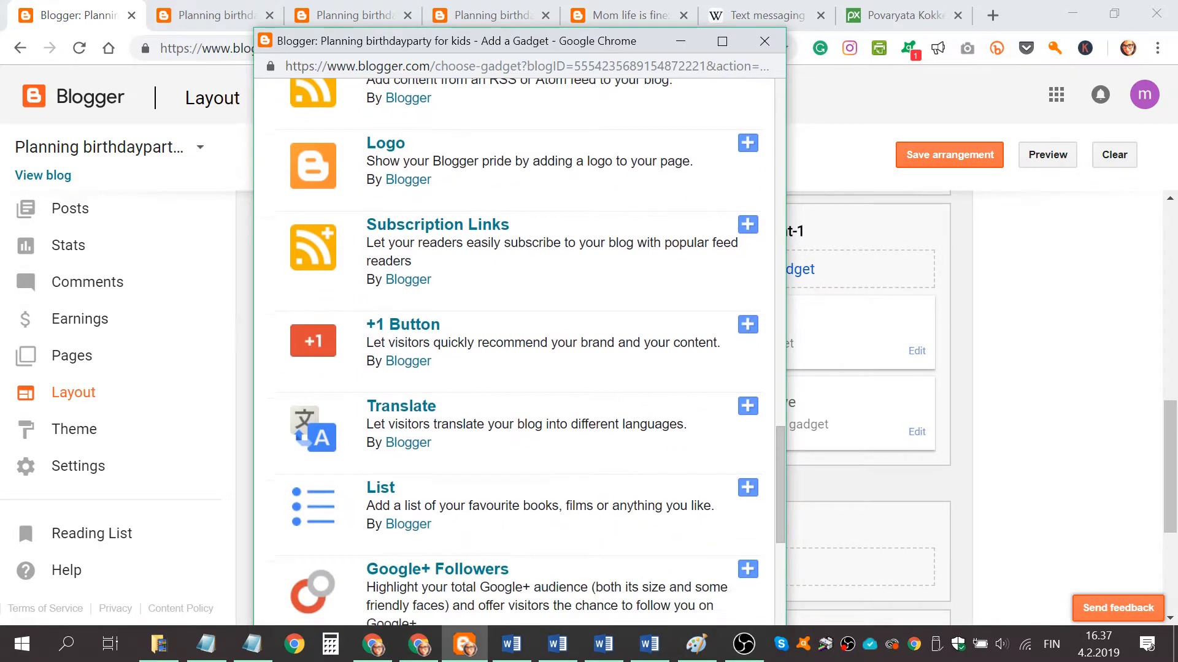
scroll(507, 452, down, 2)
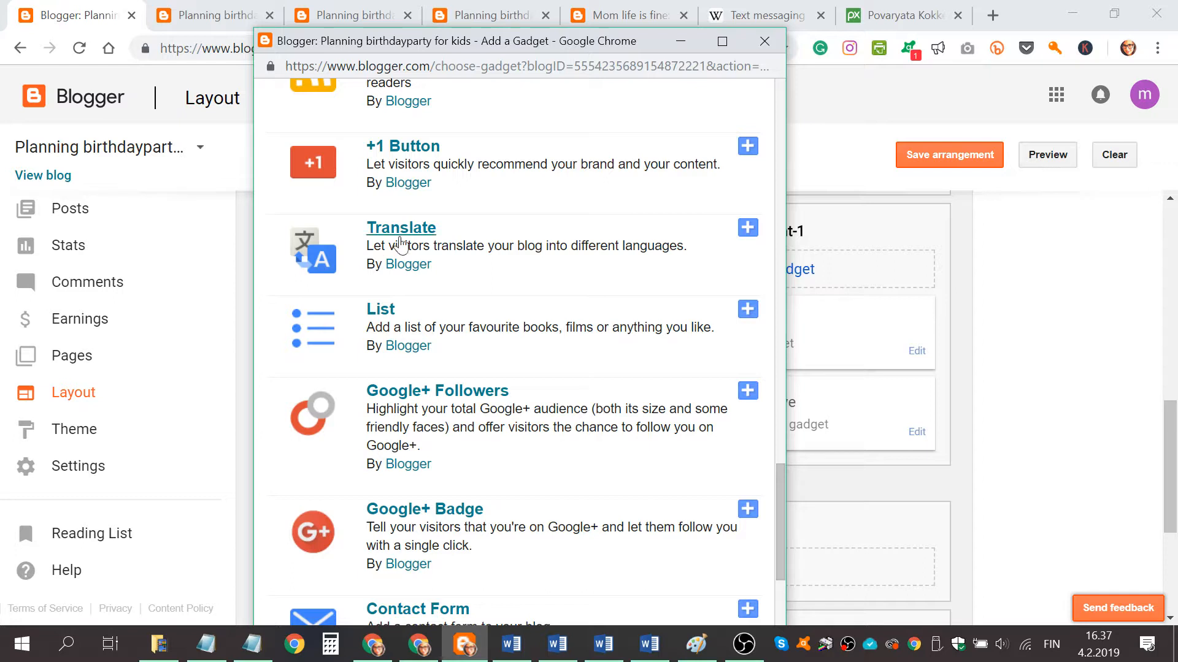
scroll(353, 316, down, 2)
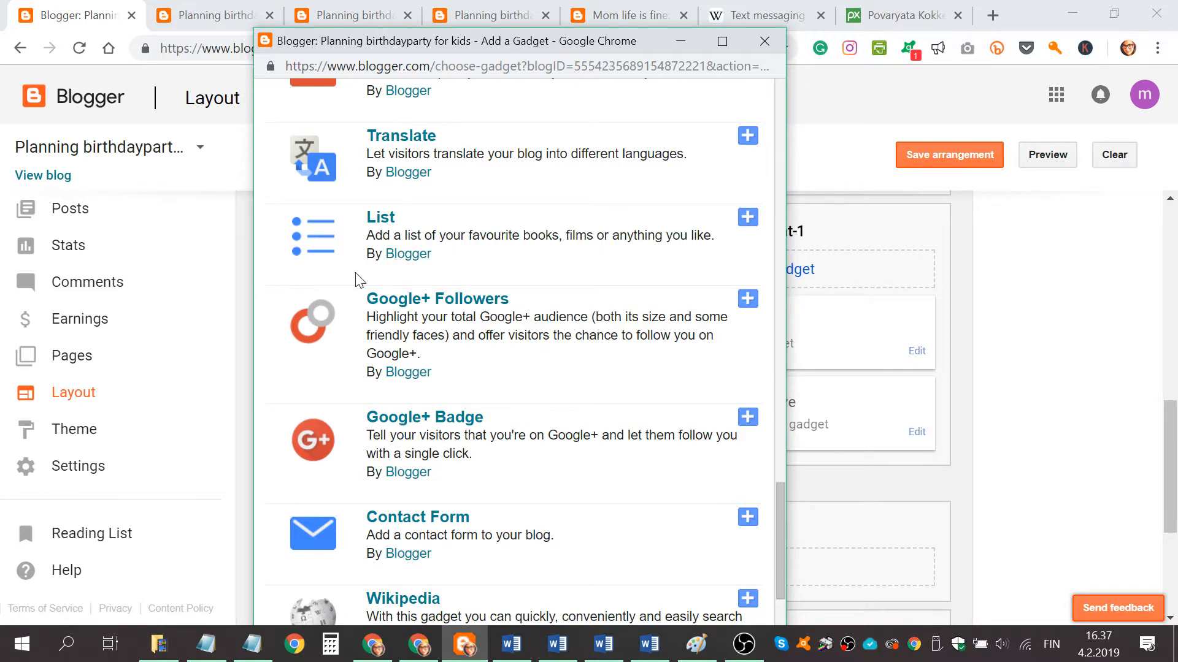
scroll(402, 466, down, 1)
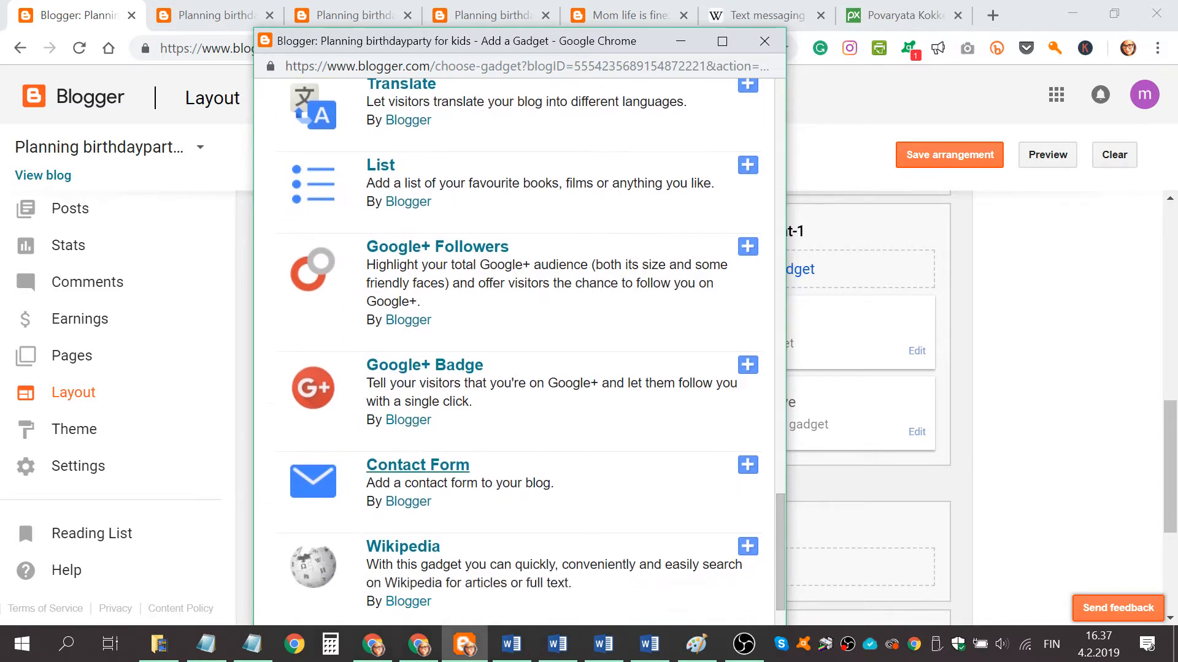
scroll(526, 413, down, 3)
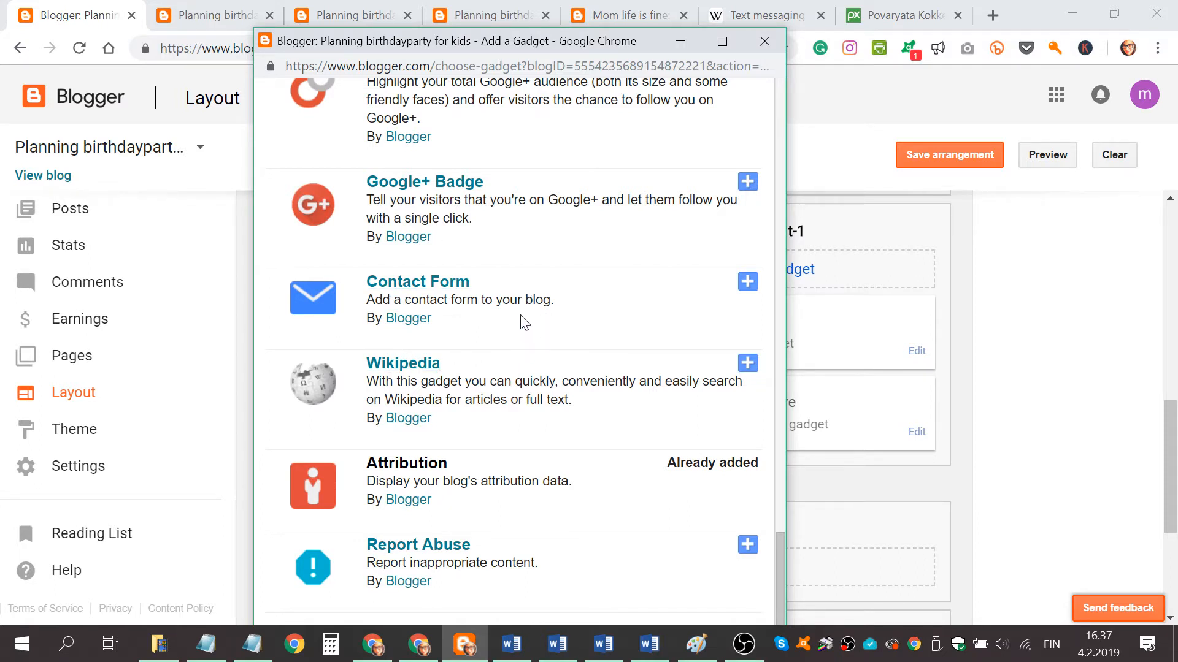
scroll(545, 336, up, 20)
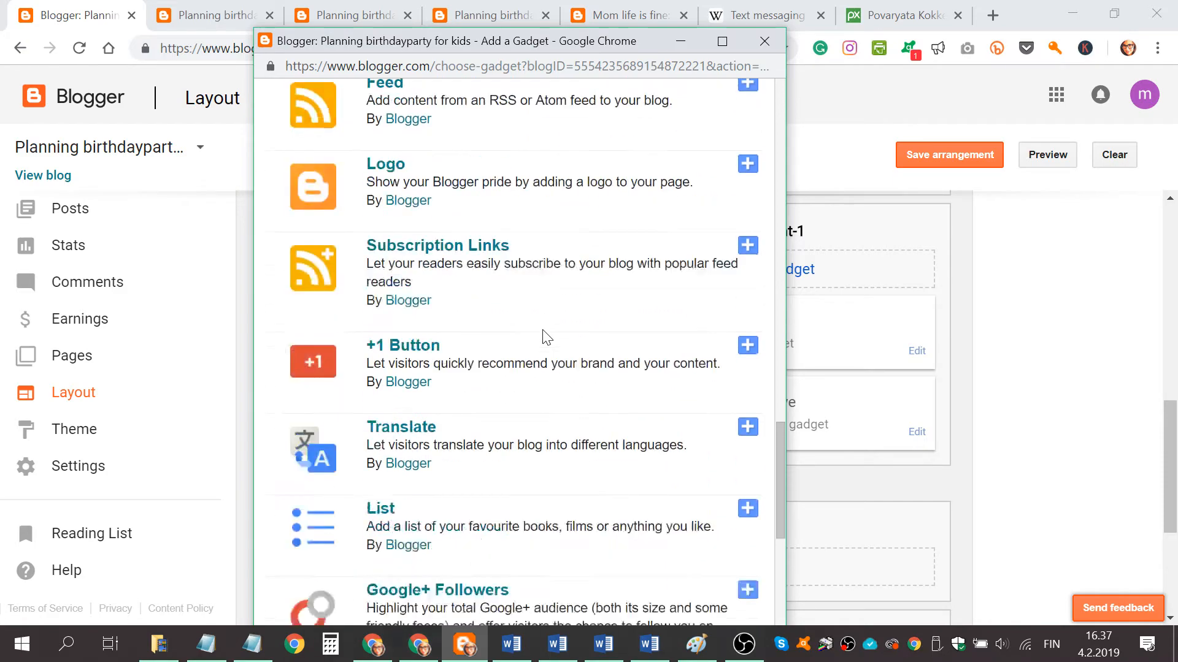